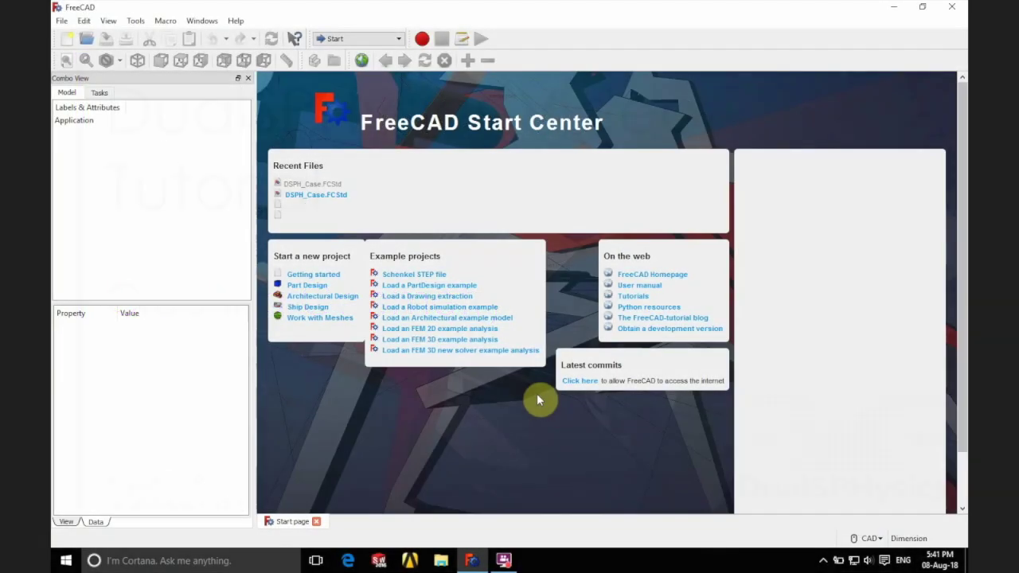
Run the DesignSPHysics.py user macro to open the DesignSPHysics panel
click(166, 21)
click(185, 64)
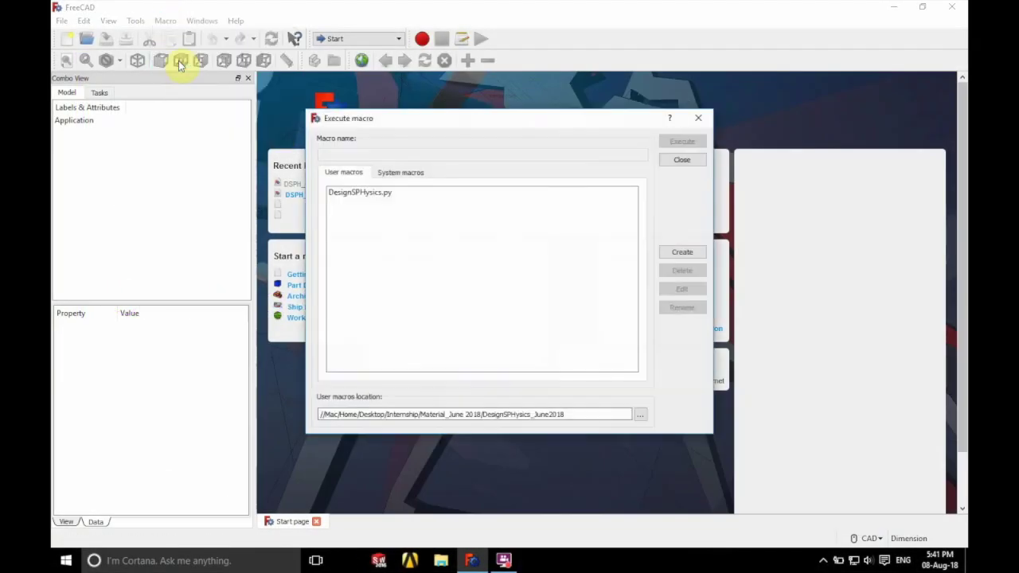
click(367, 192)
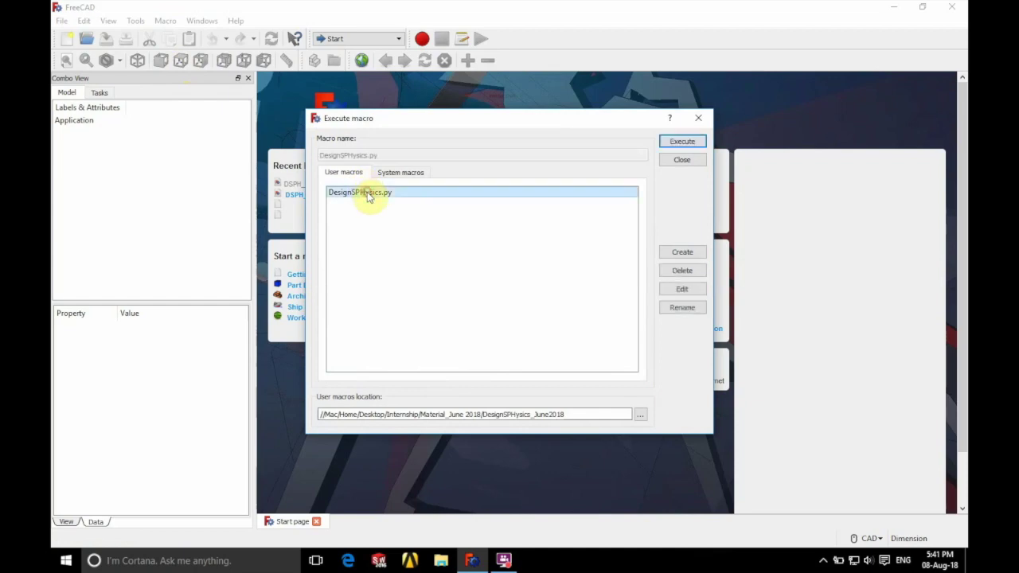
click(681, 142)
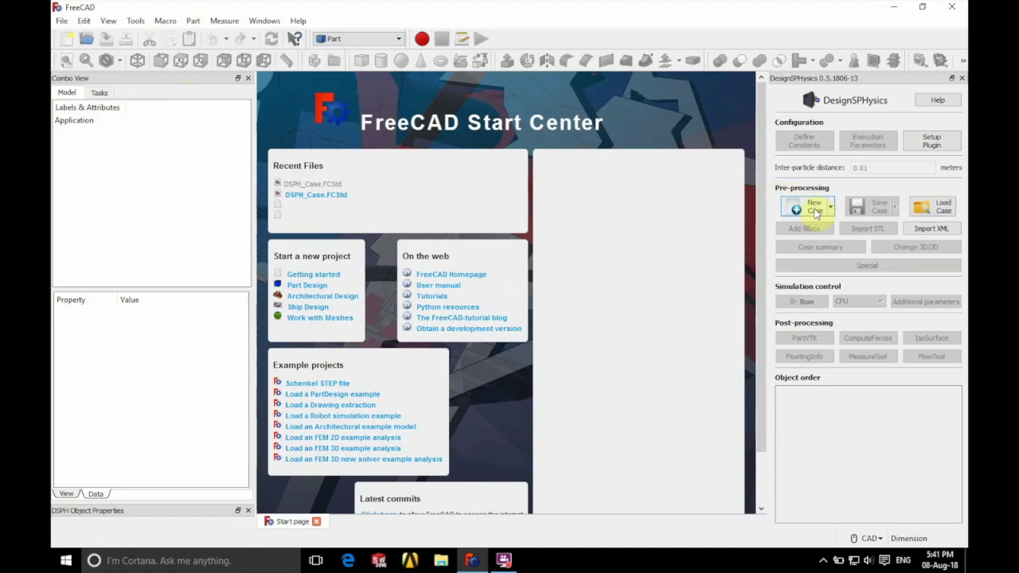
Create a new DesignSPHysics case and expand the Case Limits (3D) placement position
click(814, 209)
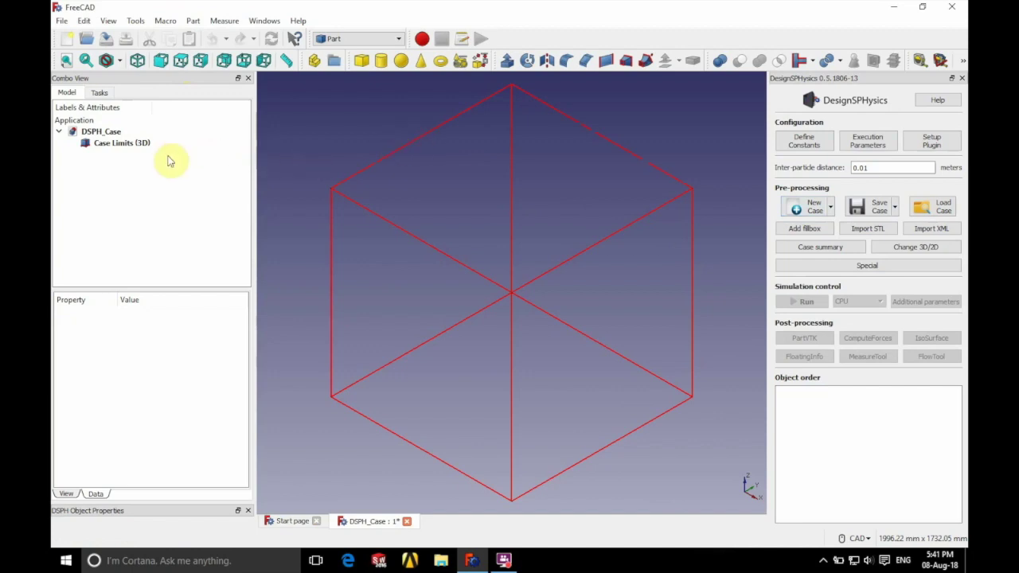
click(122, 145)
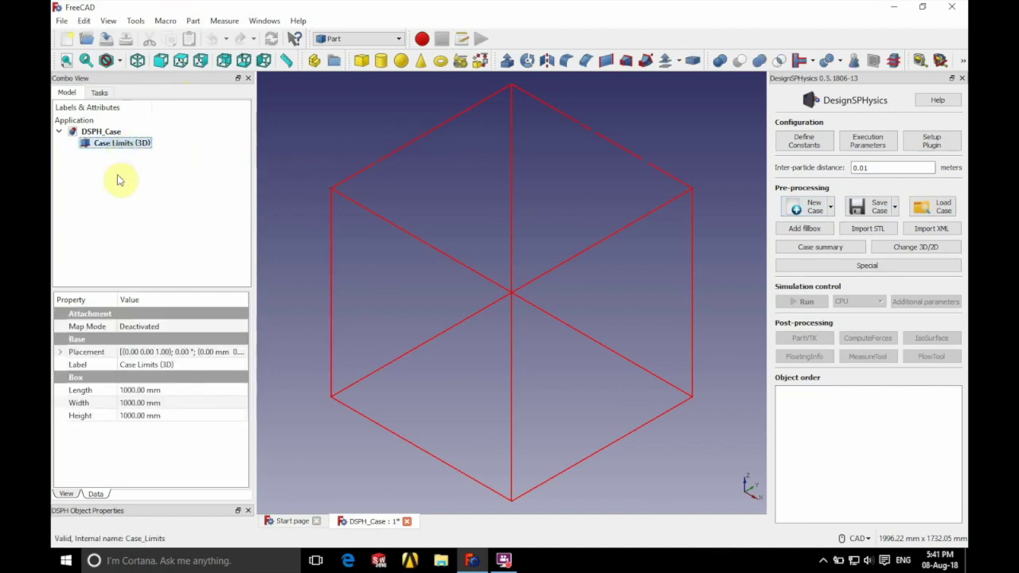
click(60, 352)
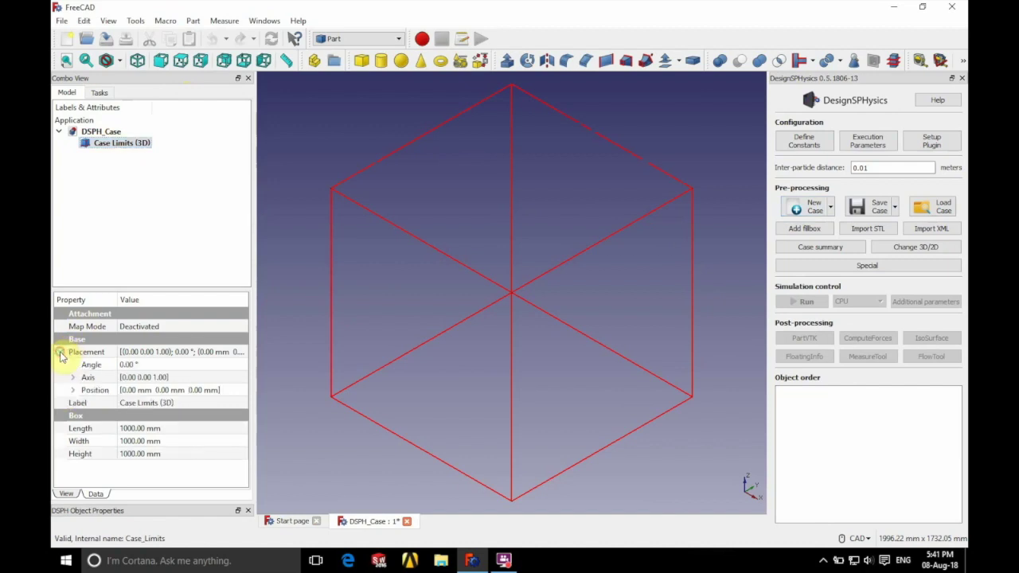
click(74, 390)
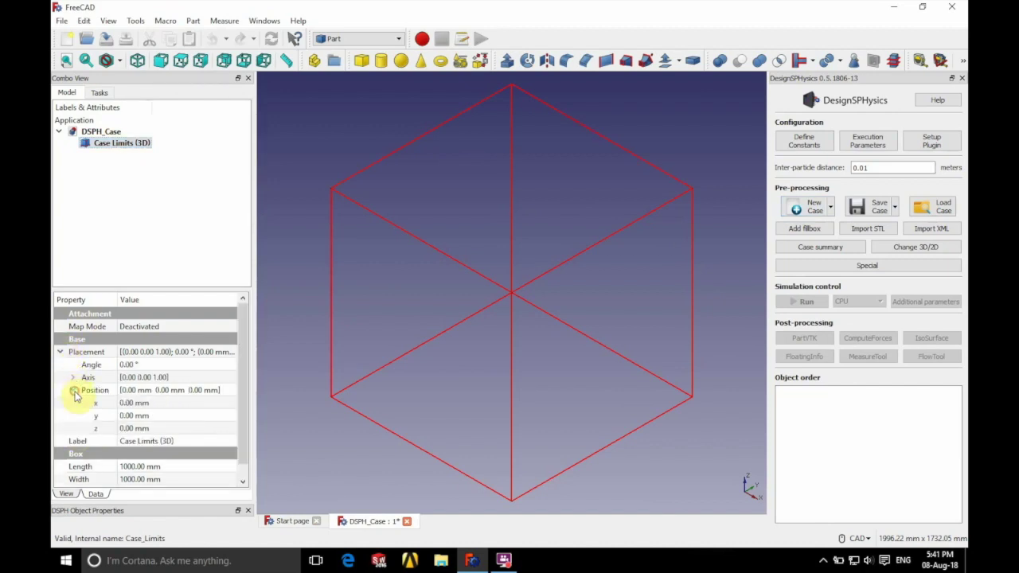
Set the Case Limits position to x -2000, y -2000, z -50 mm
click(129, 404)
text(-2000)
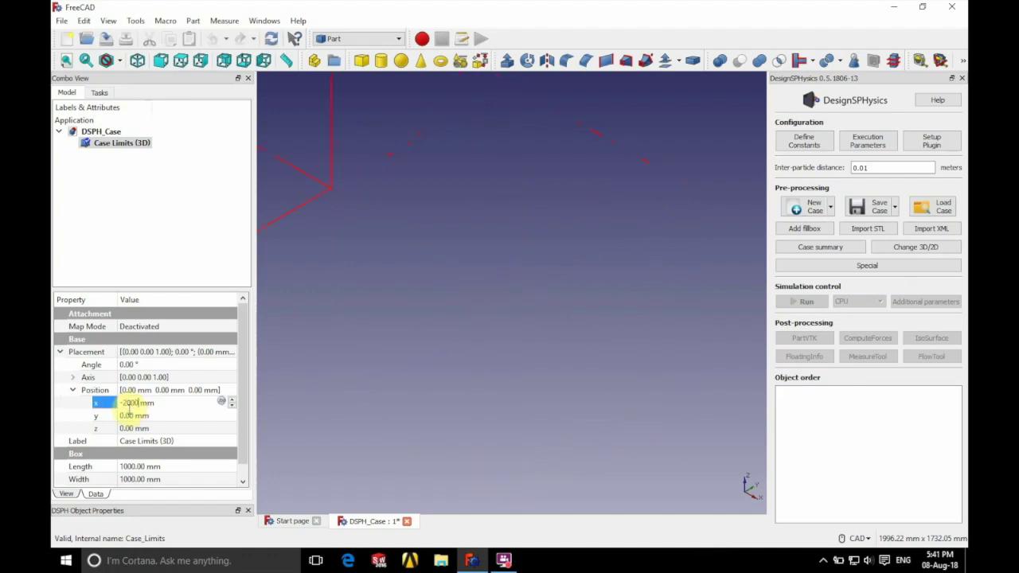
click(127, 415)
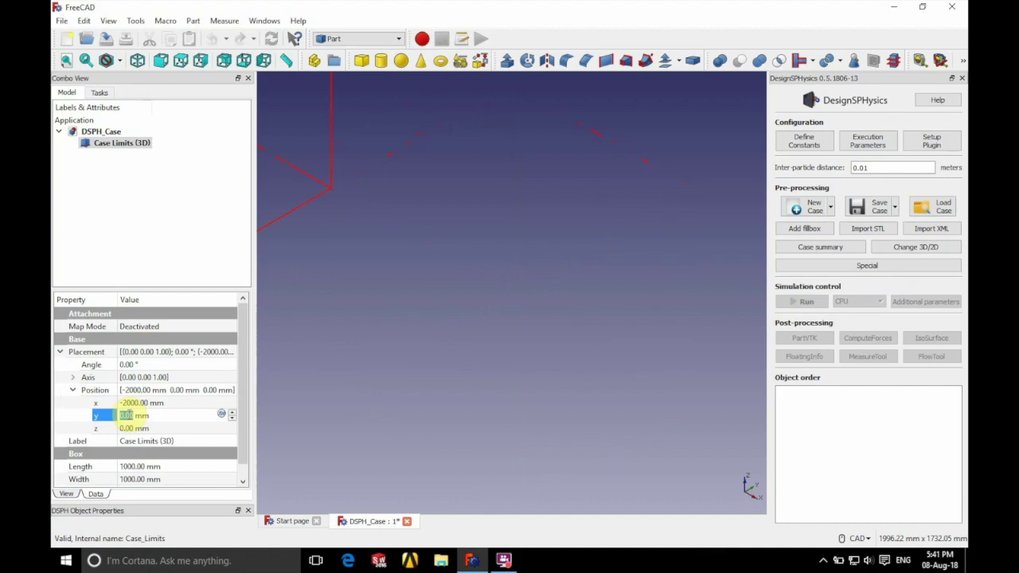
text(-2000)
click(127, 428)
text(-50)
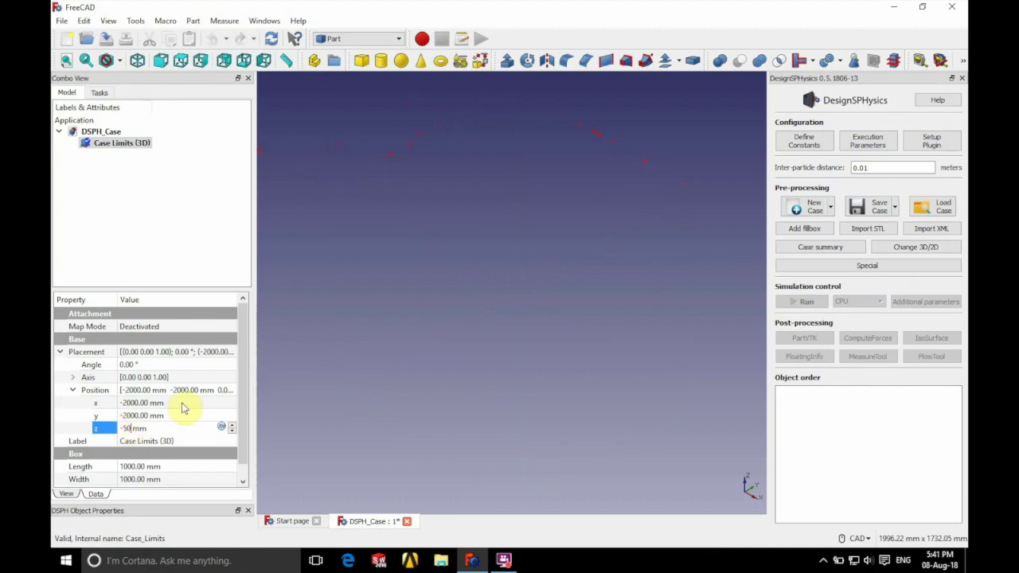
drag(244, 391, 244, 415)
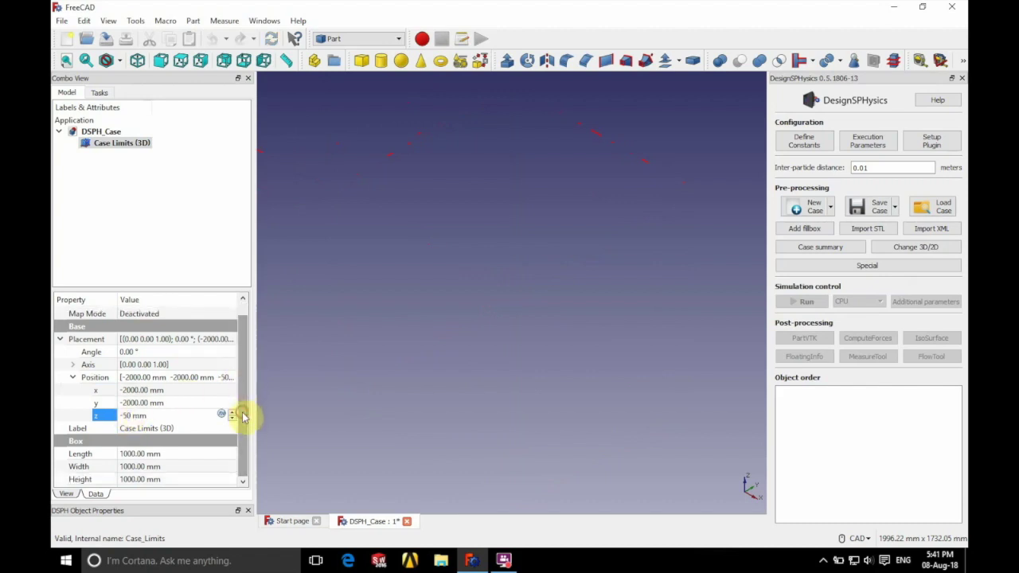
Set Case Limits Length 4000, Width 4000, Height 5000 mm and fit the whole box in view
click(134, 453)
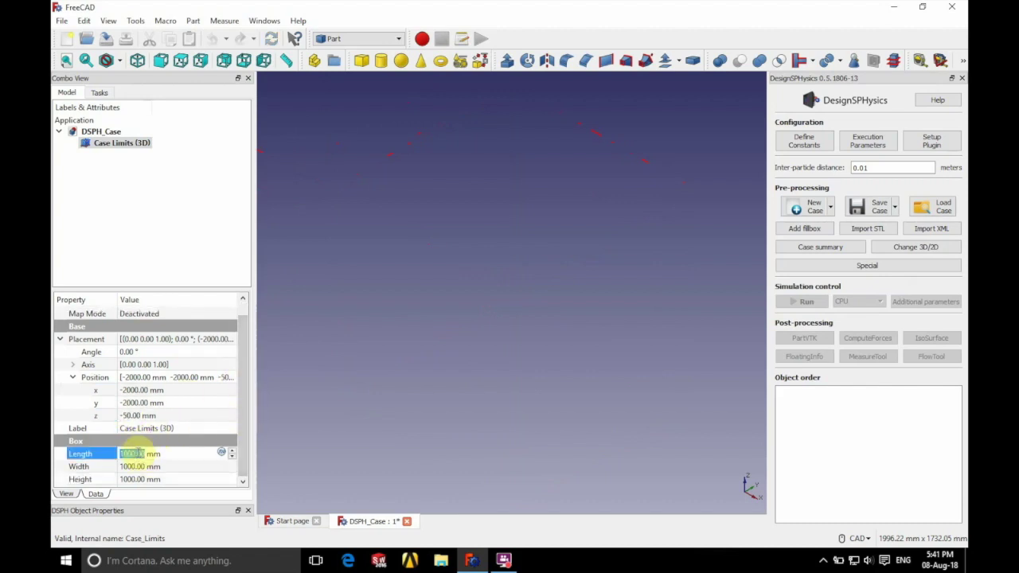
text(4000)
click(126, 469)
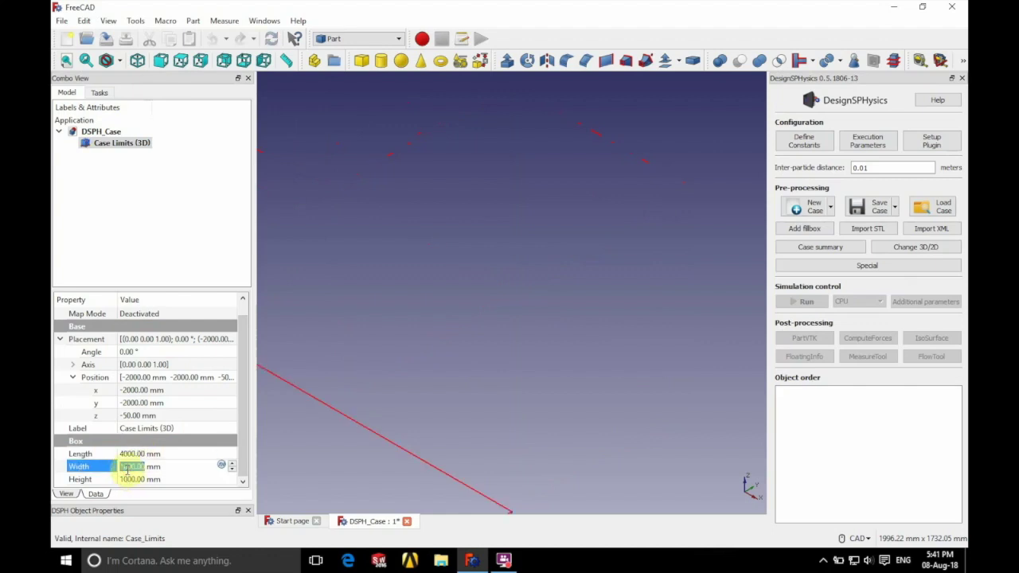
text(4000)
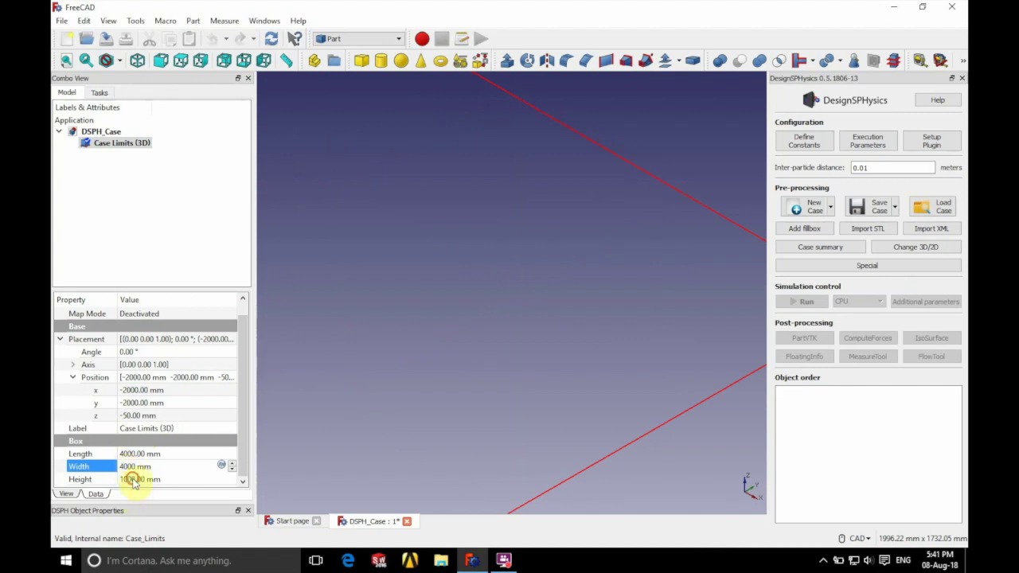
click(133, 479)
text(5000)
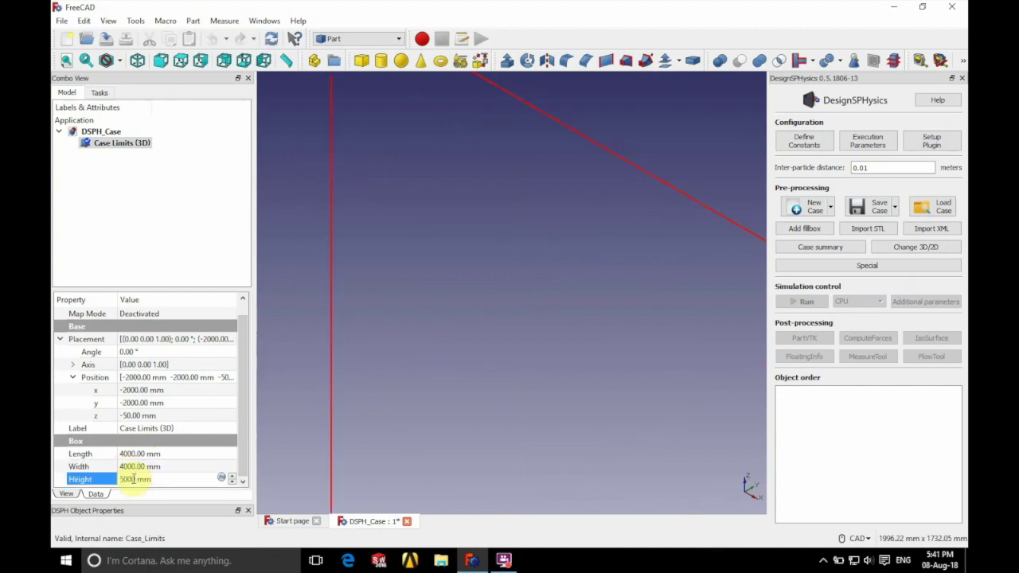
click(69, 63)
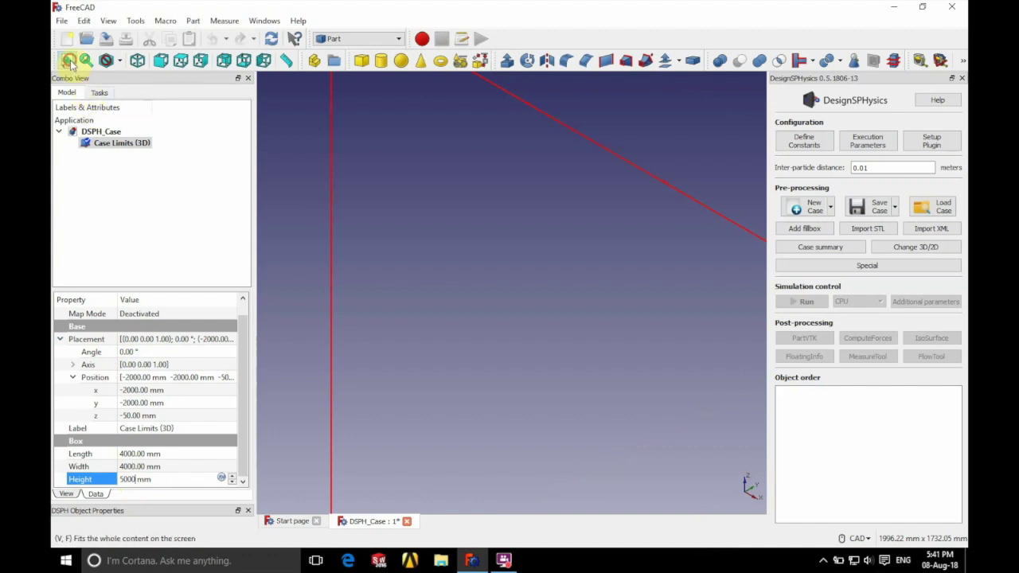
click(133, 189)
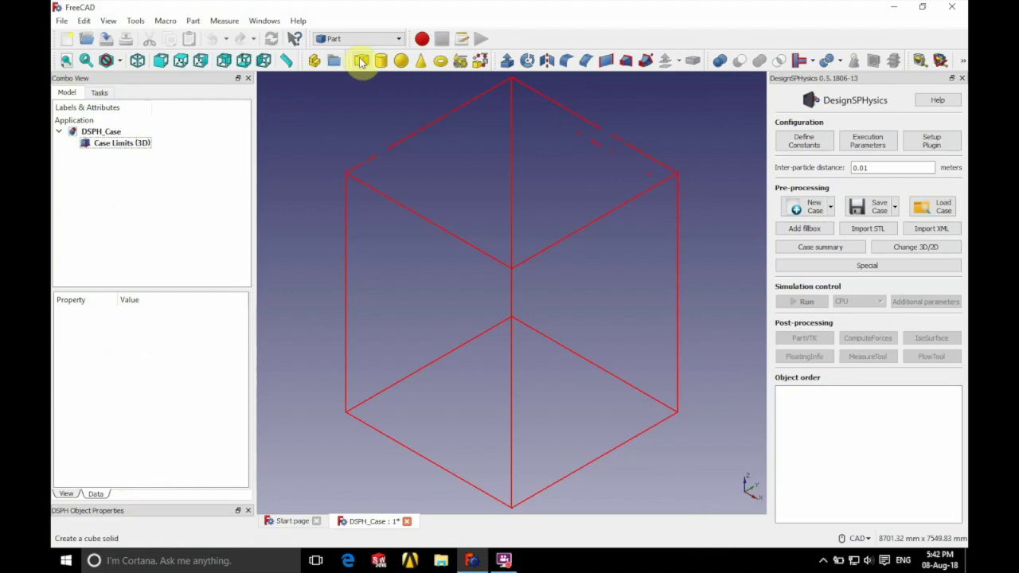
Add a Part cube and rename it 'Bottom'
click(361, 62)
click(104, 155)
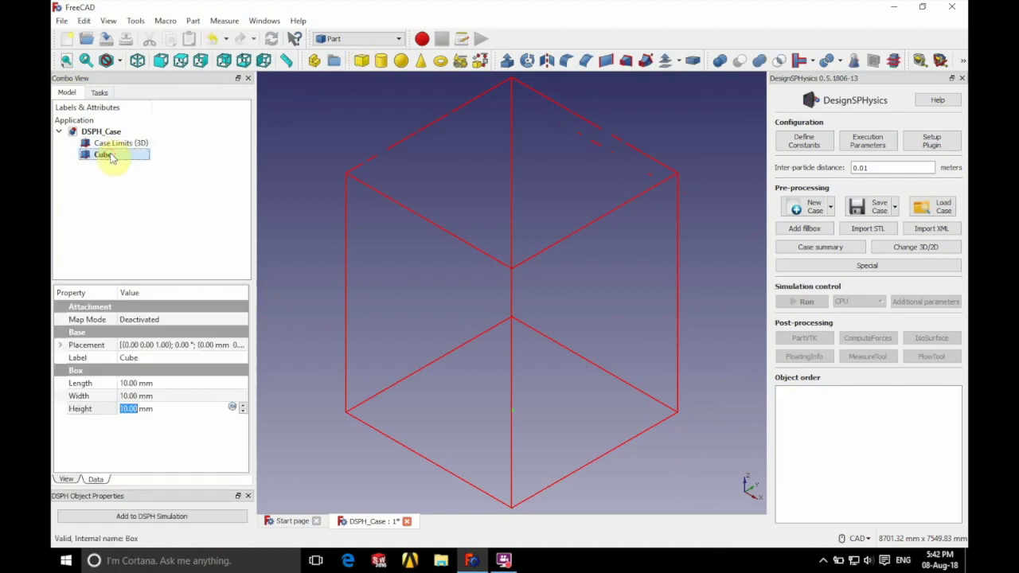
click(139, 357)
text(B)
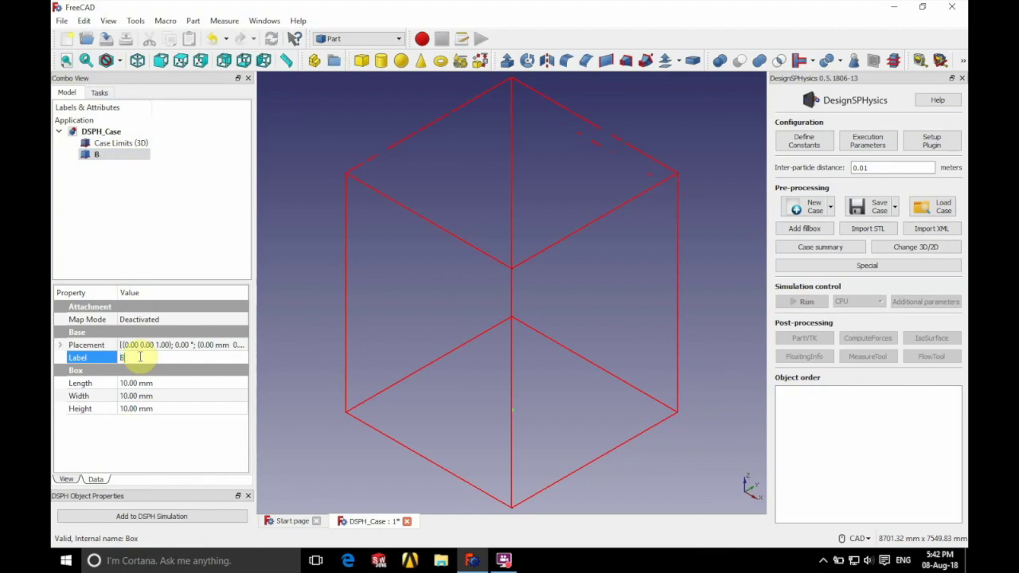
text(ottom)
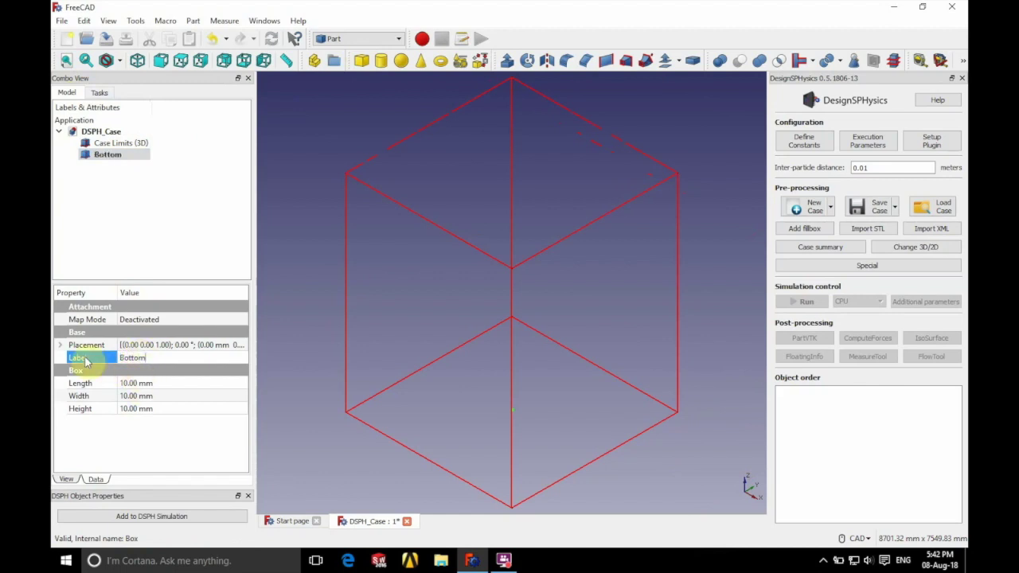
Position the Bottom box at x -1500 mm, y -1500 mm
click(60, 348)
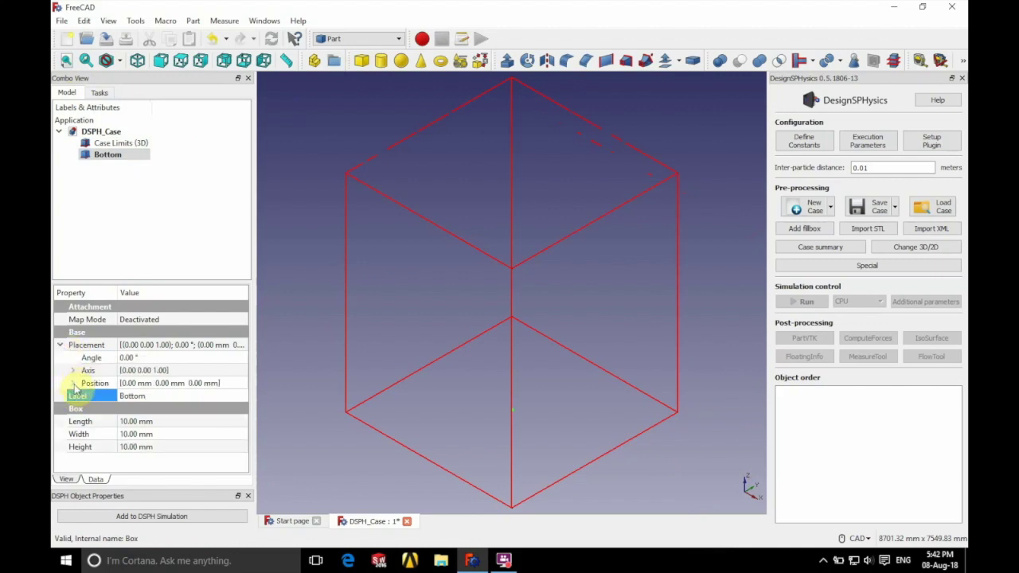
click(73, 383)
click(127, 396)
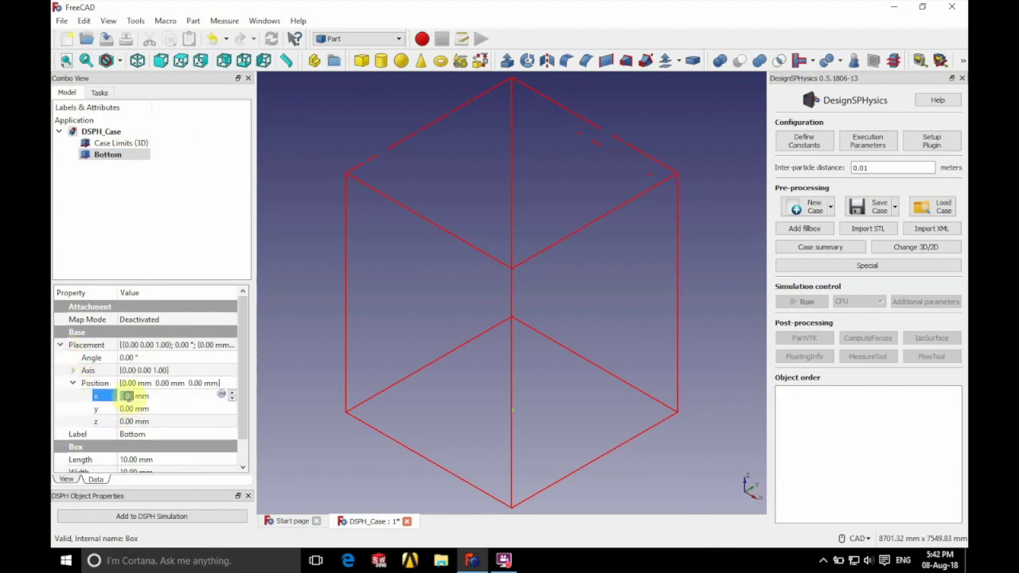
text(-15)
click(128, 408)
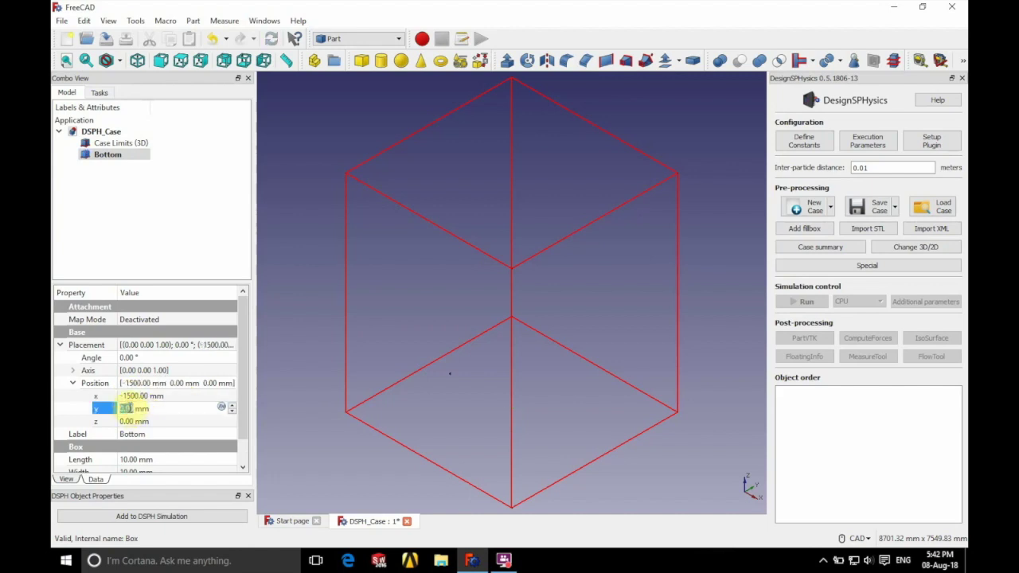
text(-15)
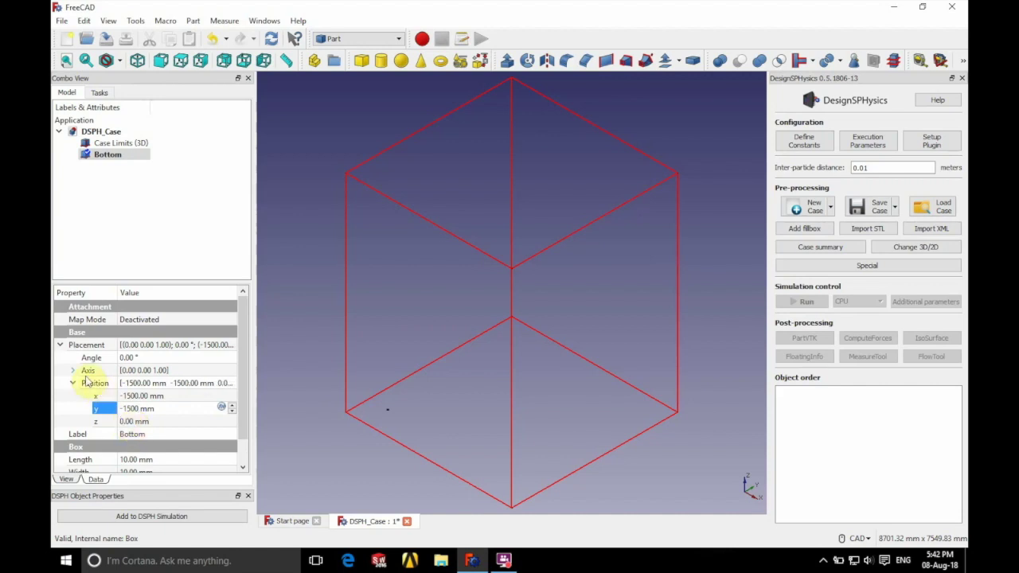
click(59, 345)
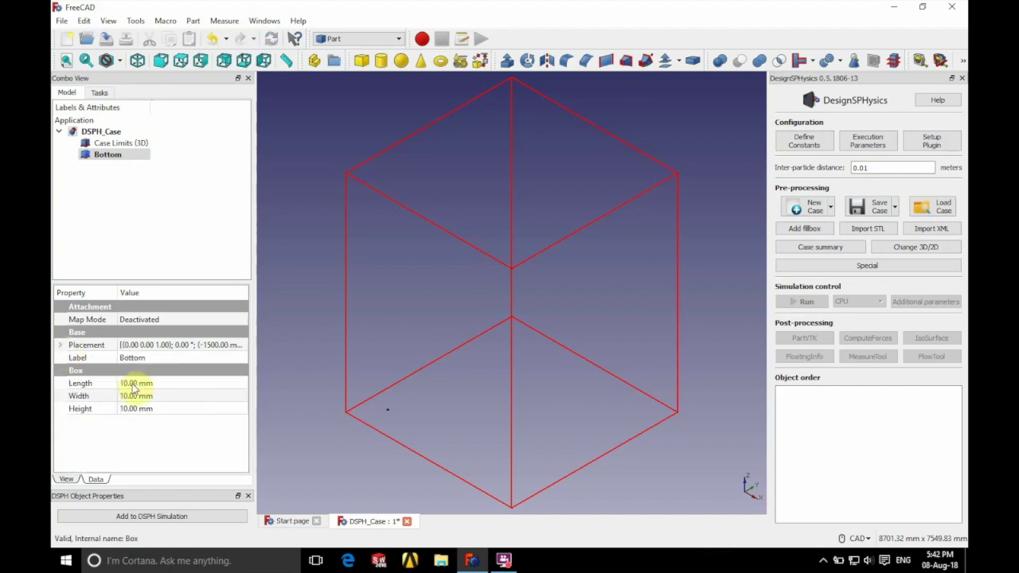
Make Bottom a thin 3000 × 3000 mm plate, then add a sphere to the case
click(134, 383)
text(3000)
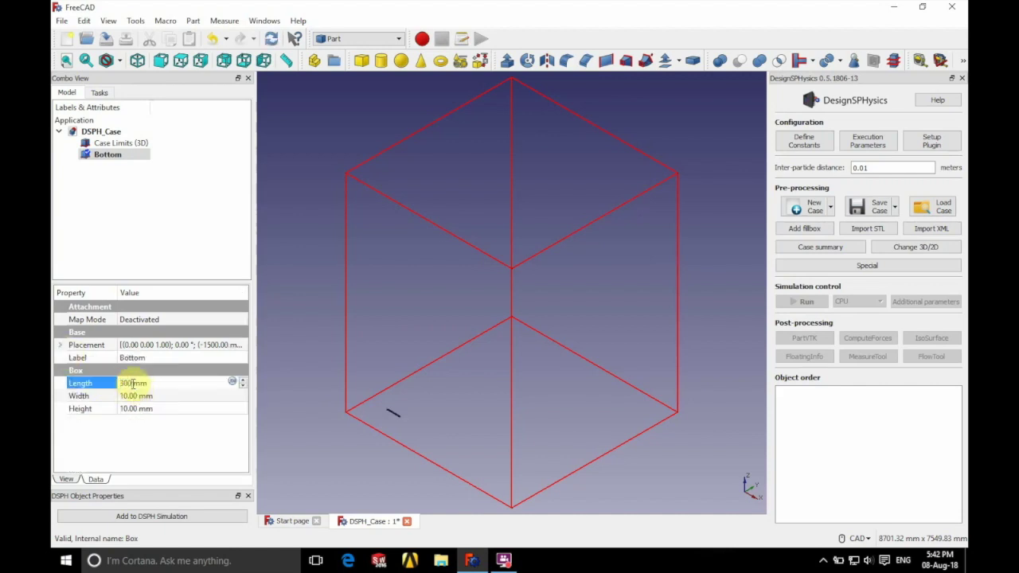
click(129, 396)
text(3000)
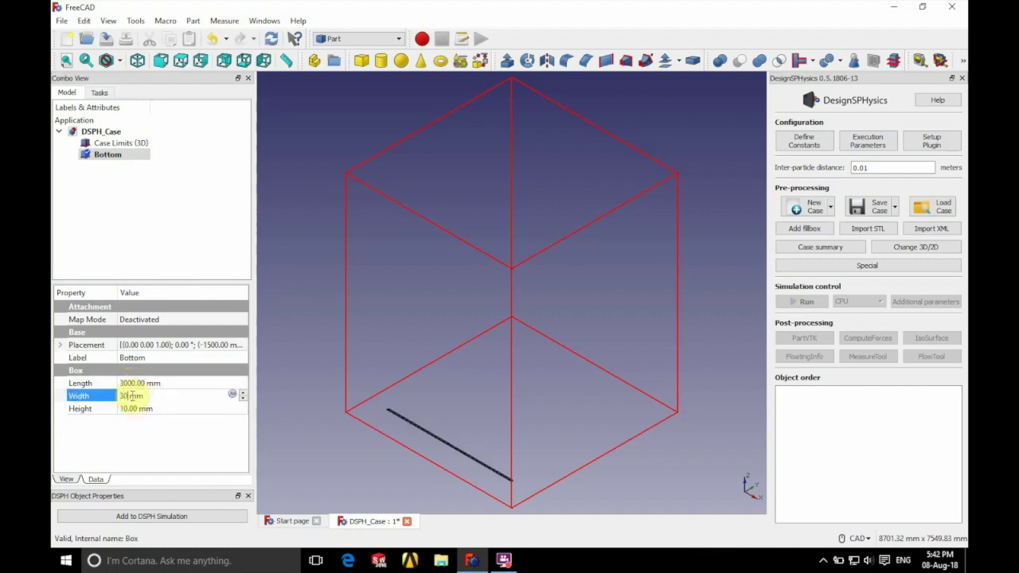
click(129, 408)
key(Return)
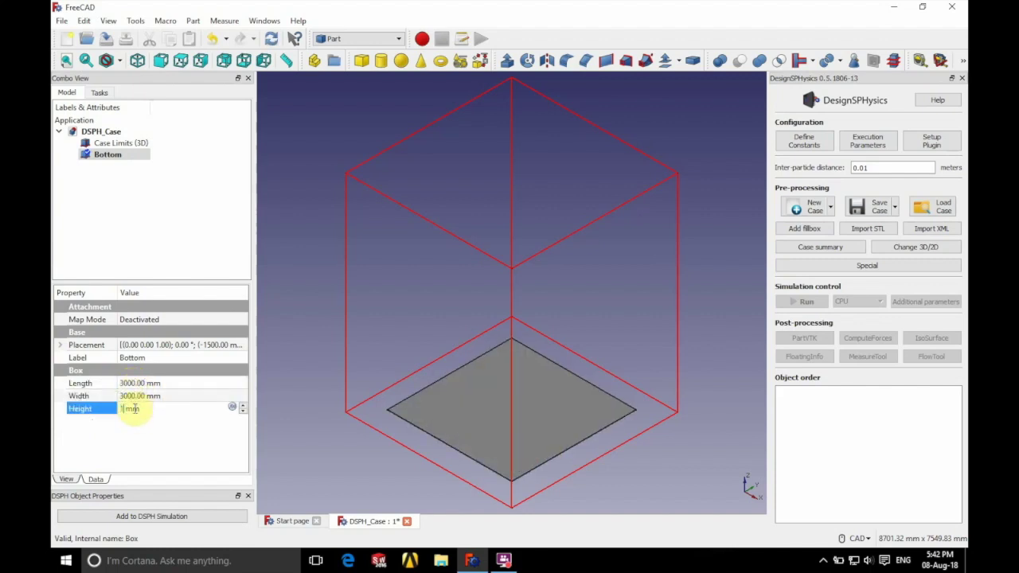
click(178, 258)
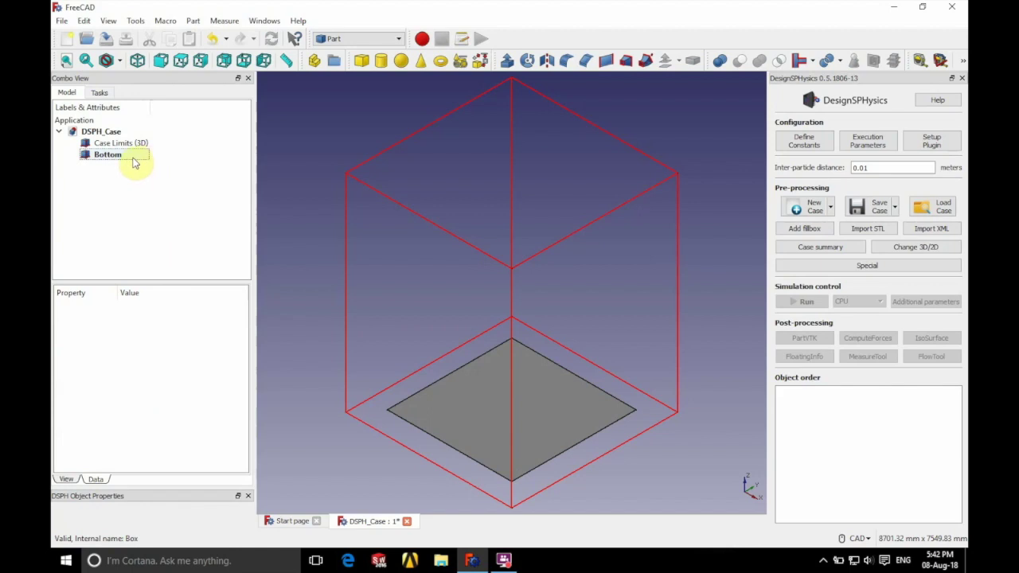
click(402, 62)
Raise the Sphere to a z position of 1000 mm
click(120, 167)
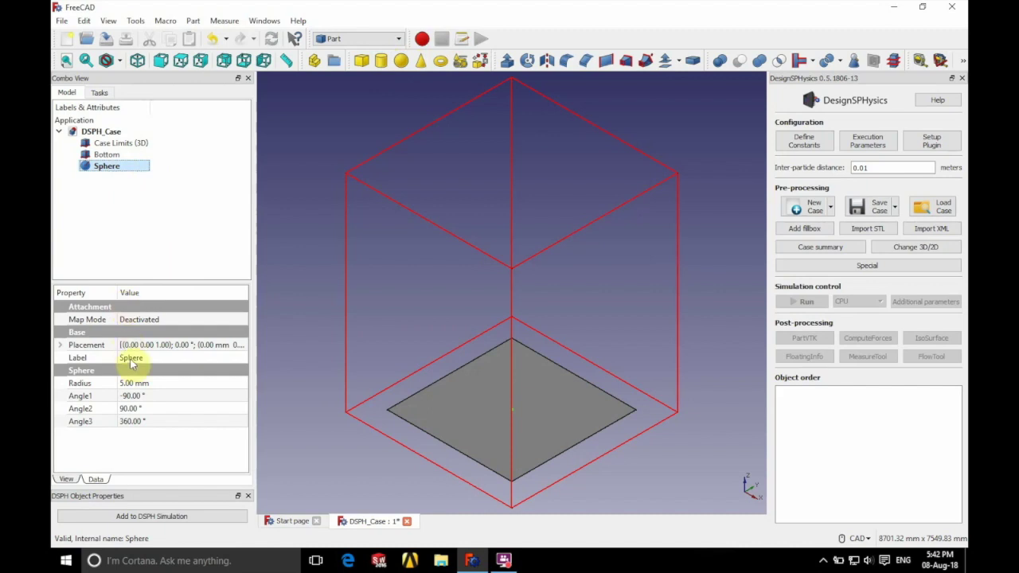
click(62, 344)
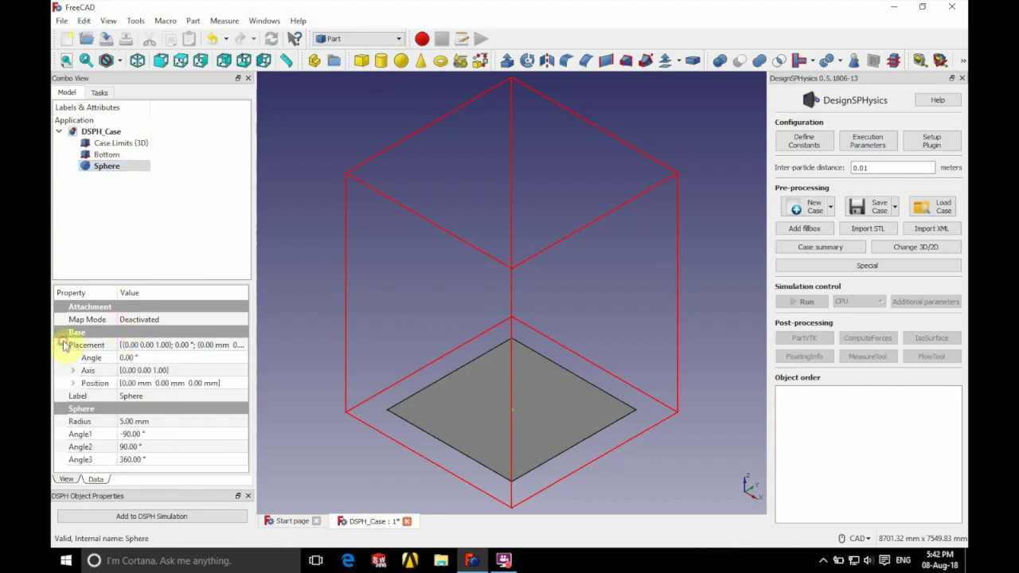
click(72, 383)
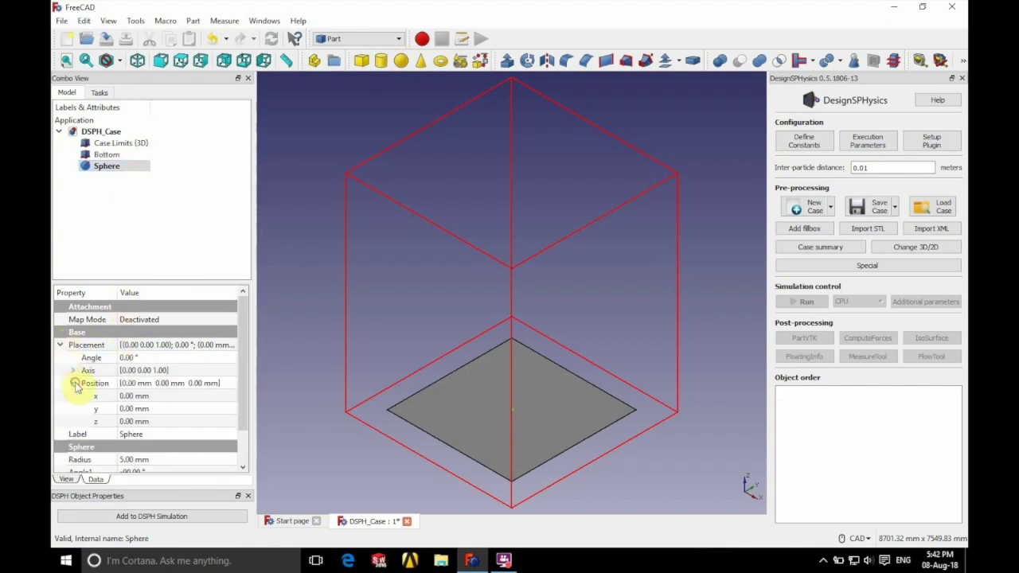
click(130, 420)
text(1000)
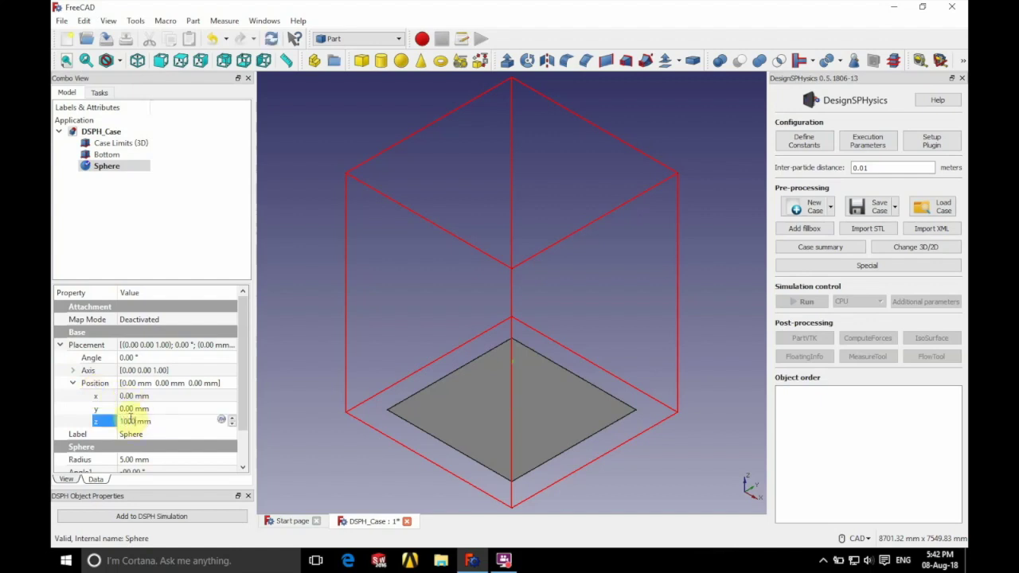
click(62, 346)
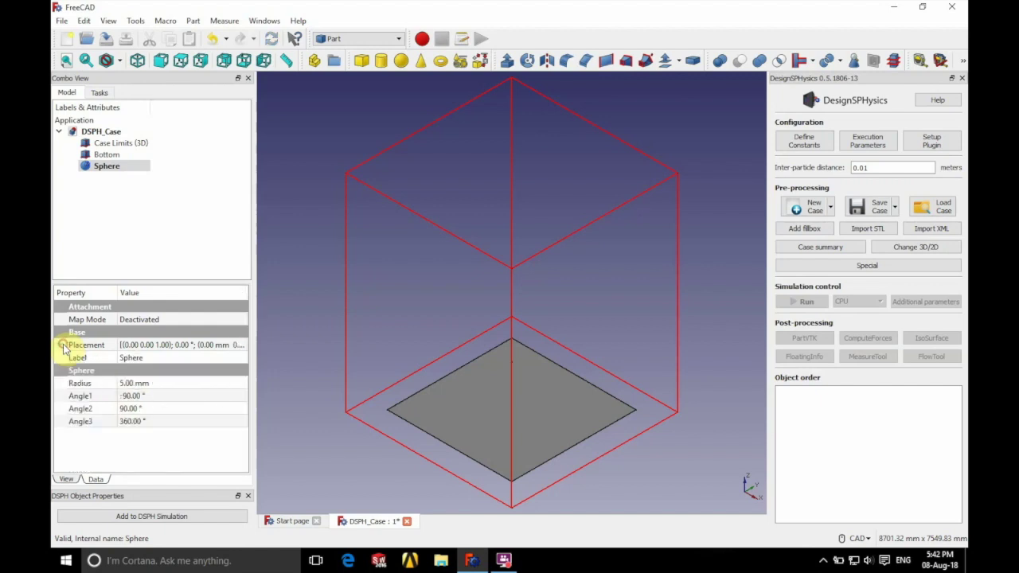
Give the Sphere a 500 mm radius and check it sits above the Bottom plate
click(128, 384)
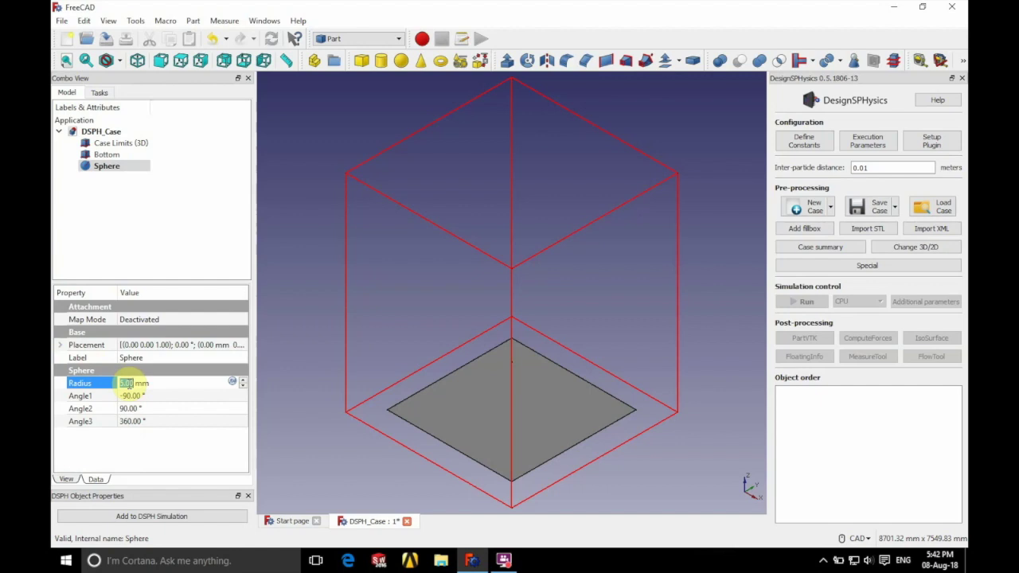
text(500)
click(171, 269)
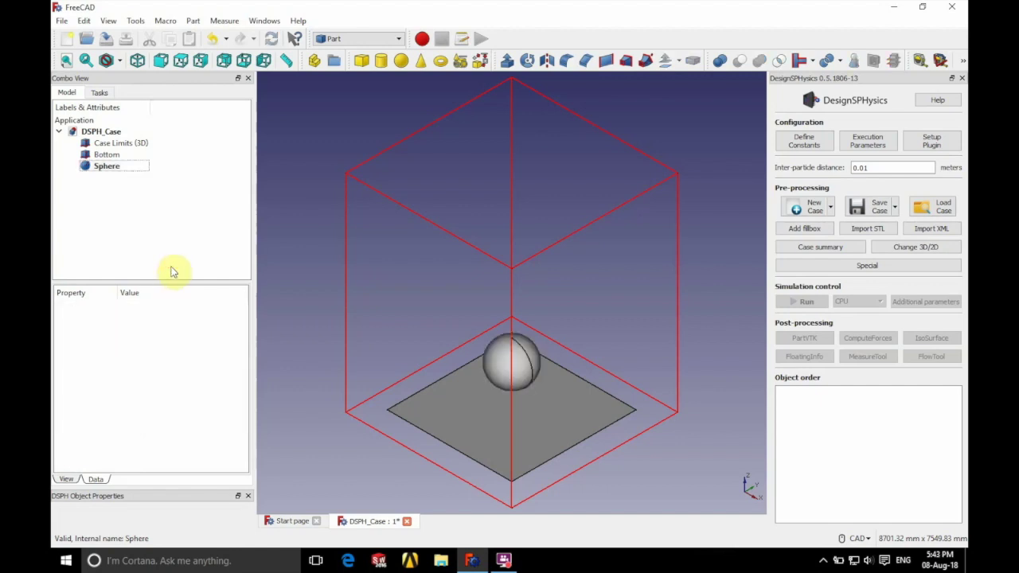
click(516, 373)
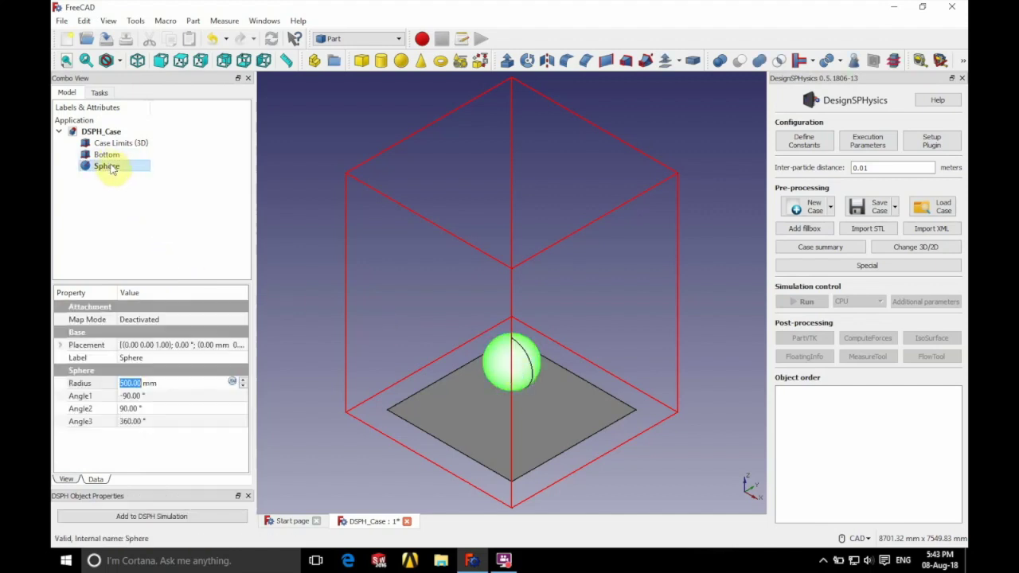
click(557, 395)
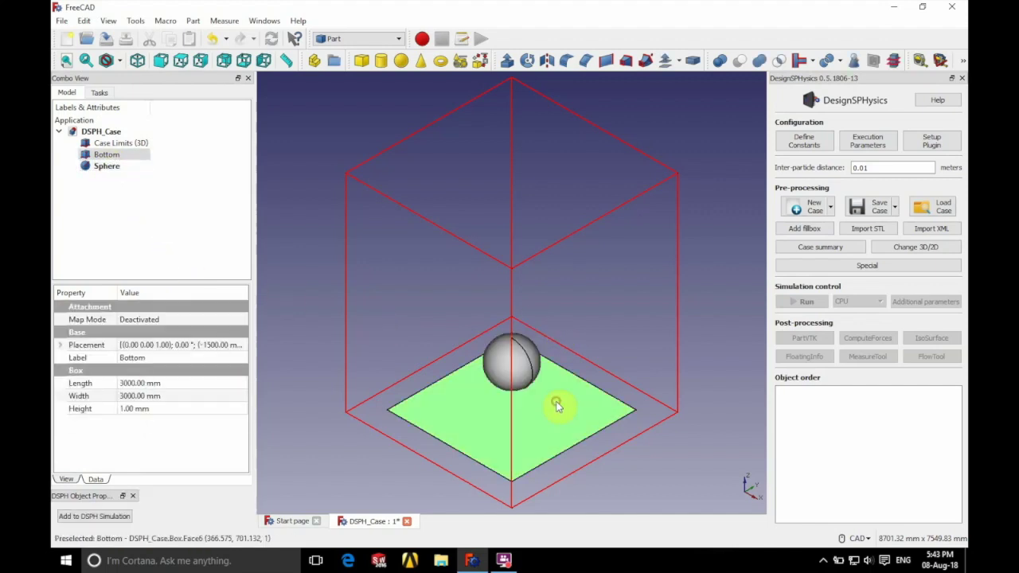
click(160, 198)
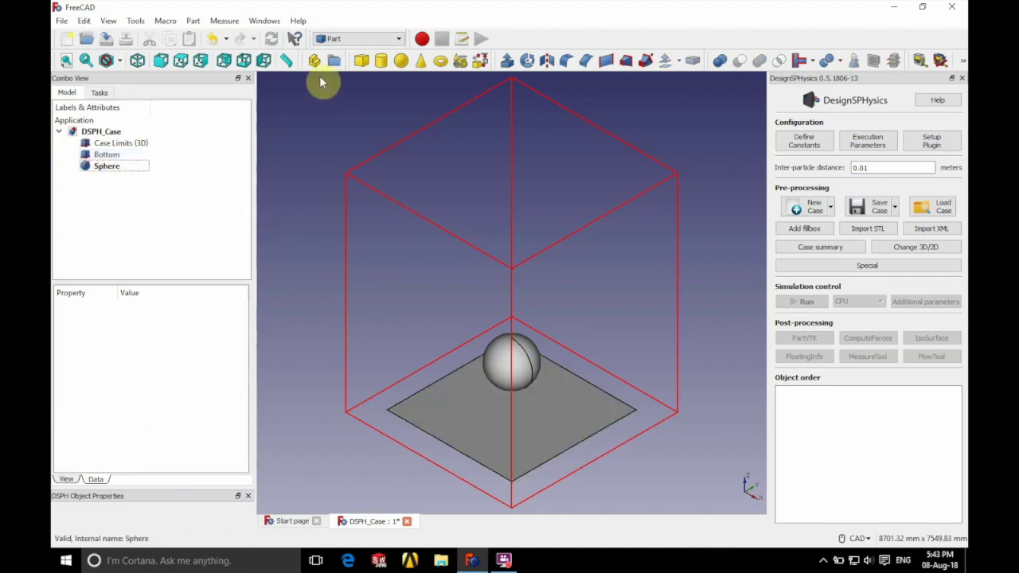
Add another Part cube and rename it 'Water'
click(361, 60)
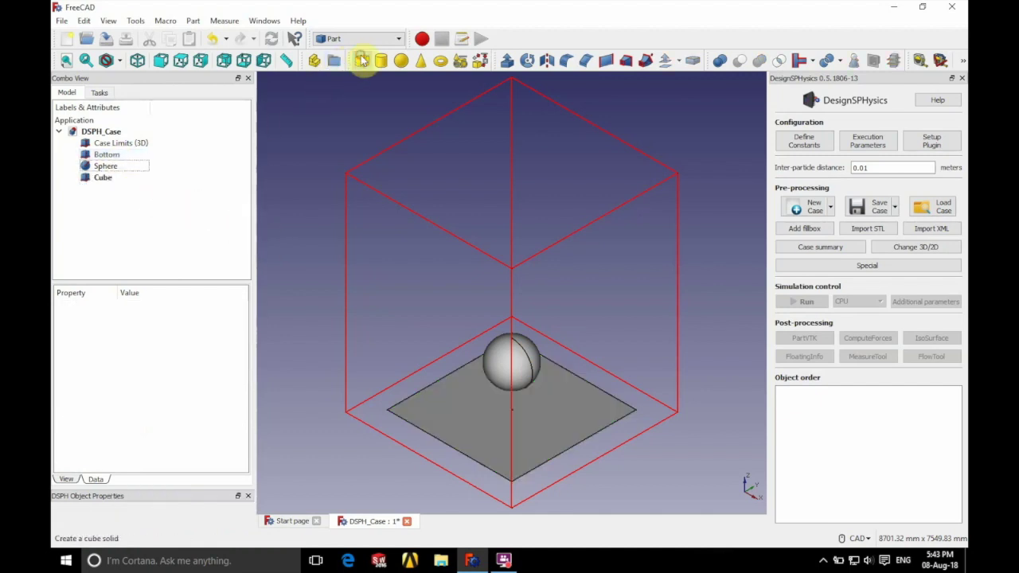
click(101, 177)
click(130, 357)
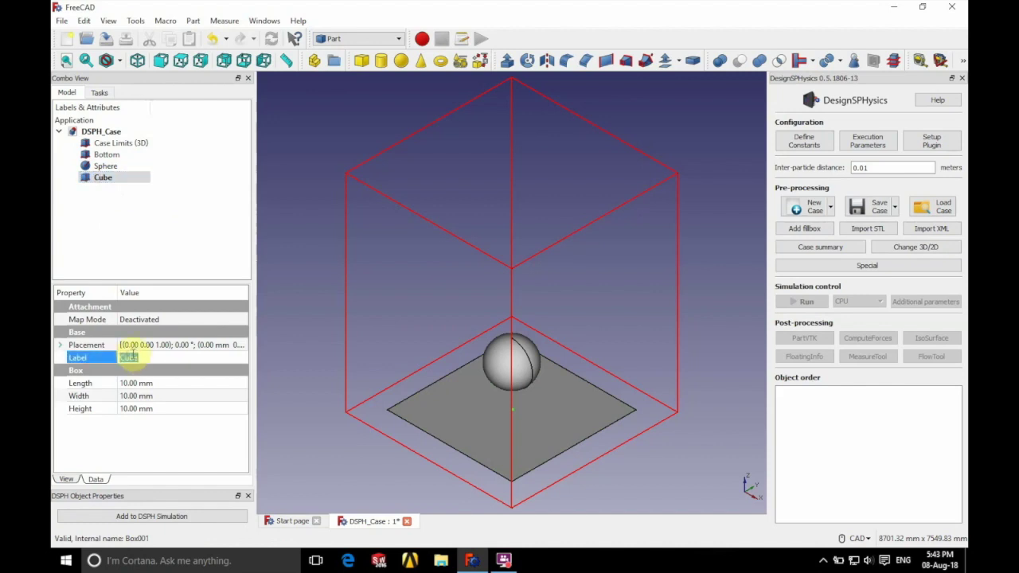
text(Water)
click(76, 343)
Position the Water box at x -1500 mm, y -1500 mm
click(145, 348)
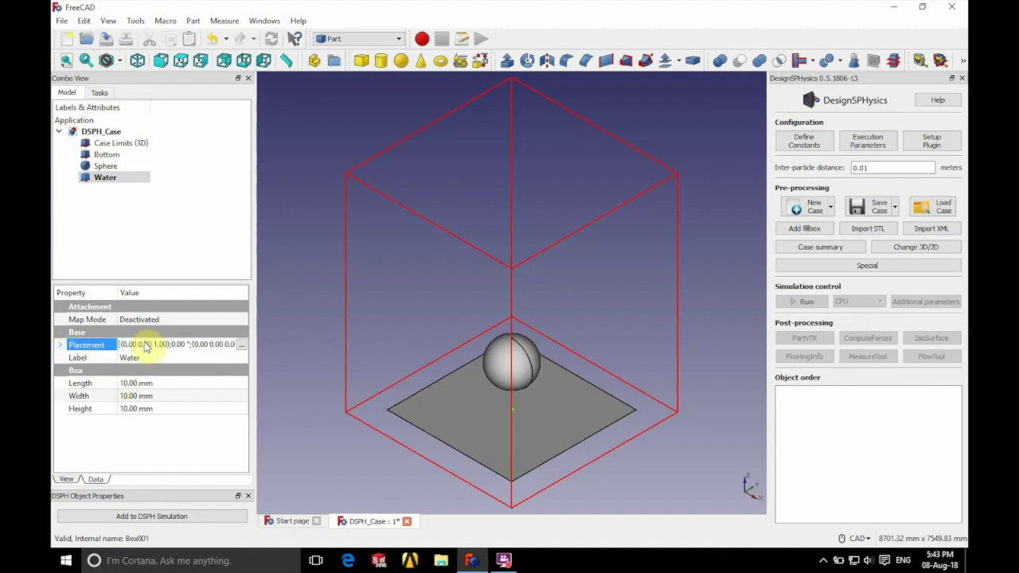
click(59, 344)
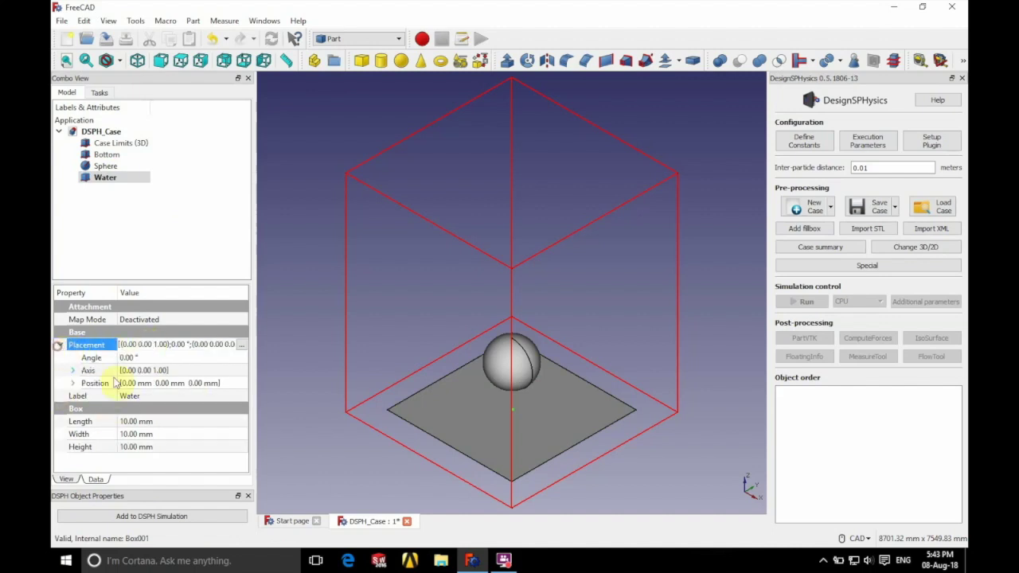
click(72, 383)
click(125, 395)
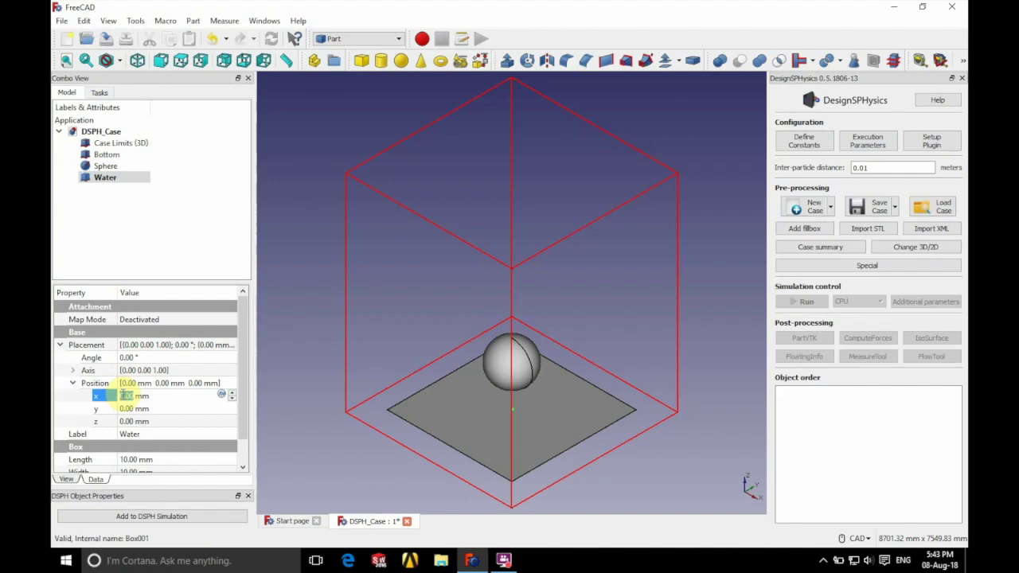
text(-1500)
click(125, 408)
text(-)
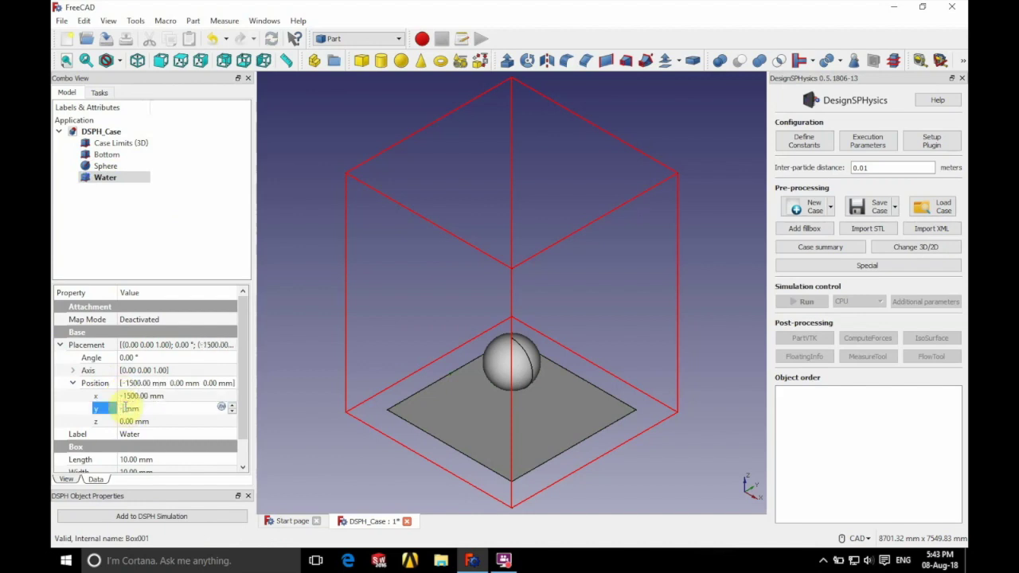
text(1500)
click(62, 346)
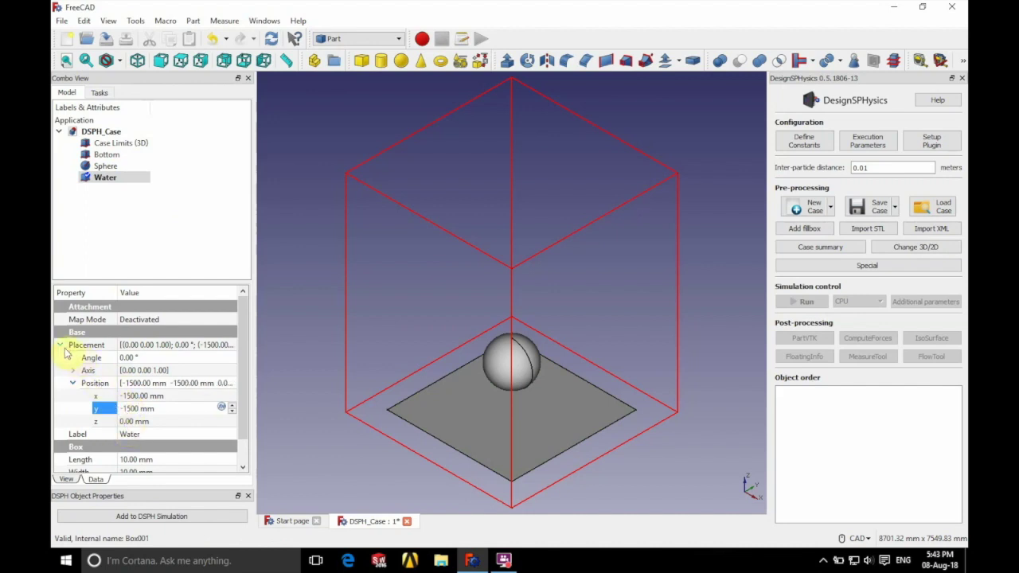
Set the Water box to Length 3000, Width 3000 and Height 2000 mm
click(127, 385)
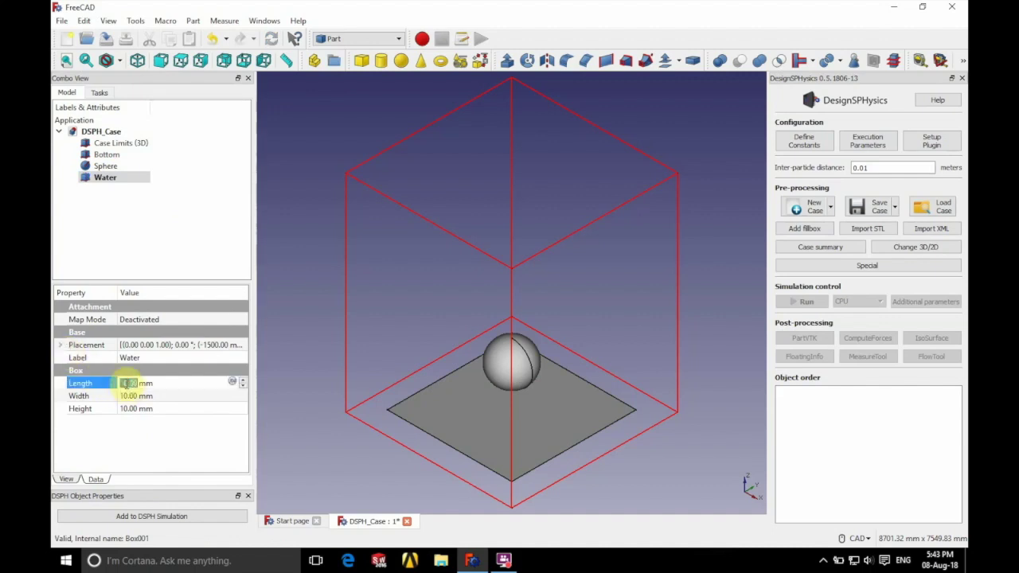
text(3000)
click(133, 396)
text(0)
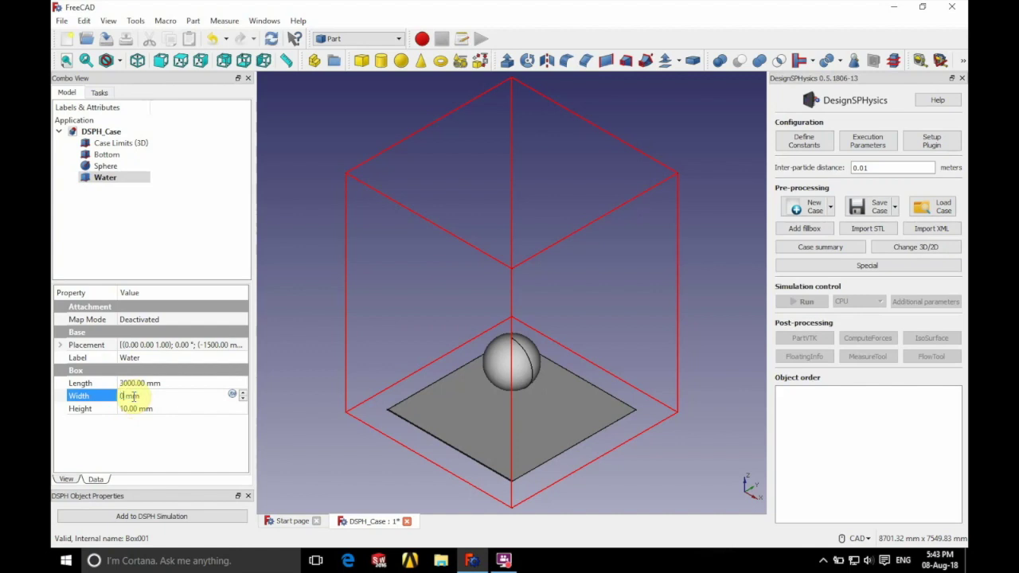
text(000)
click(134, 409)
text(2000)
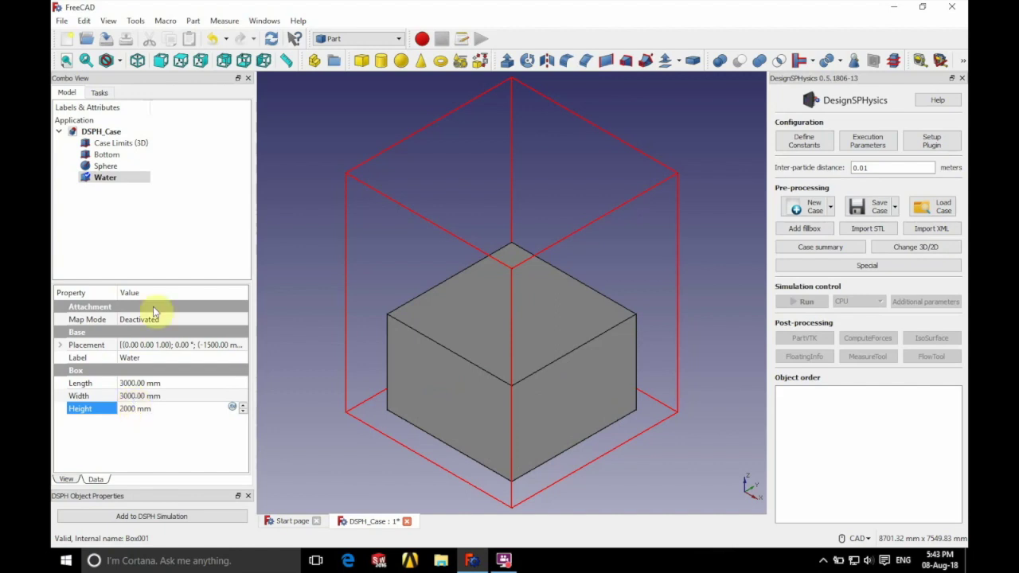
click(163, 253)
click(106, 166)
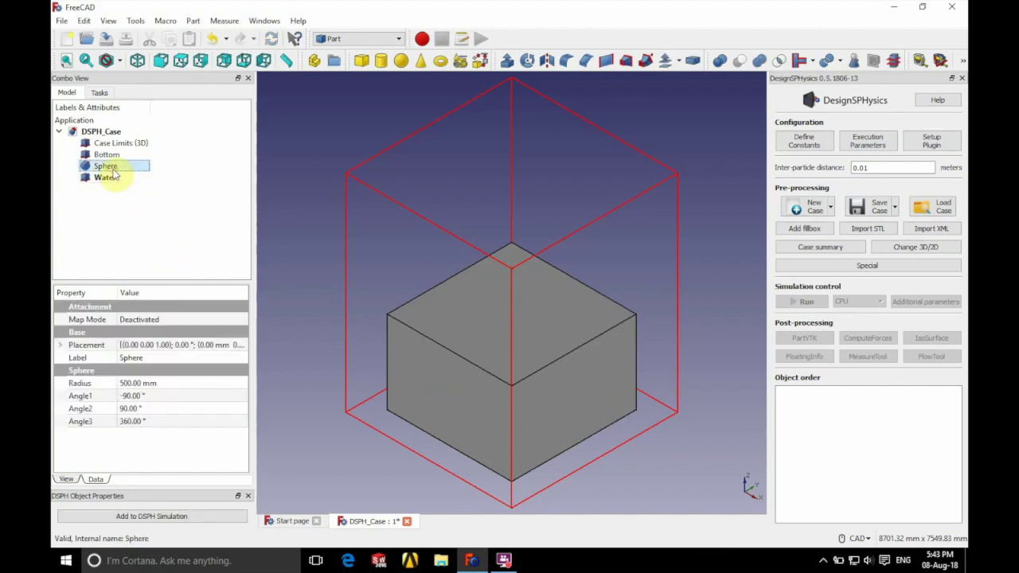
click(107, 179)
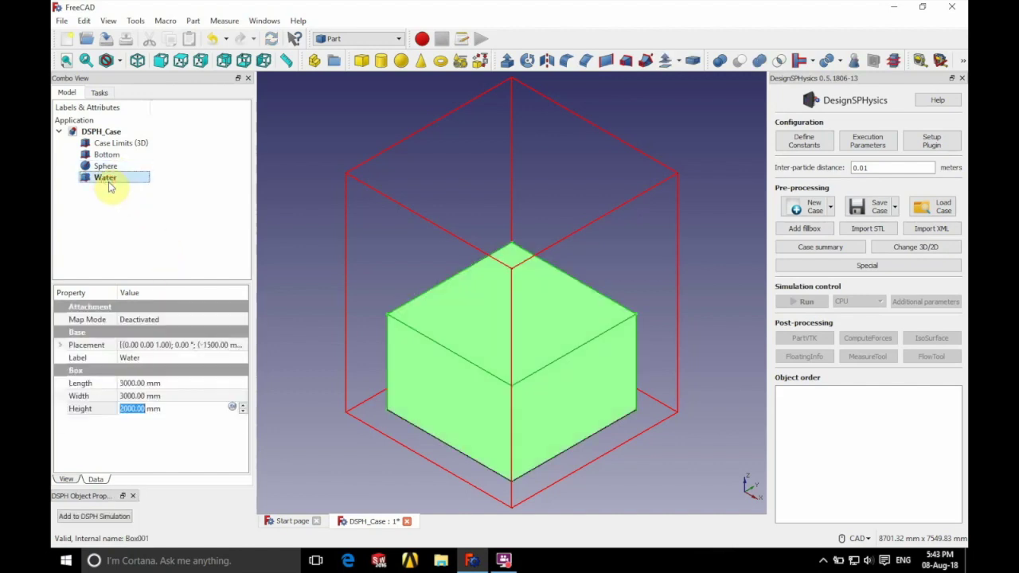
click(170, 238)
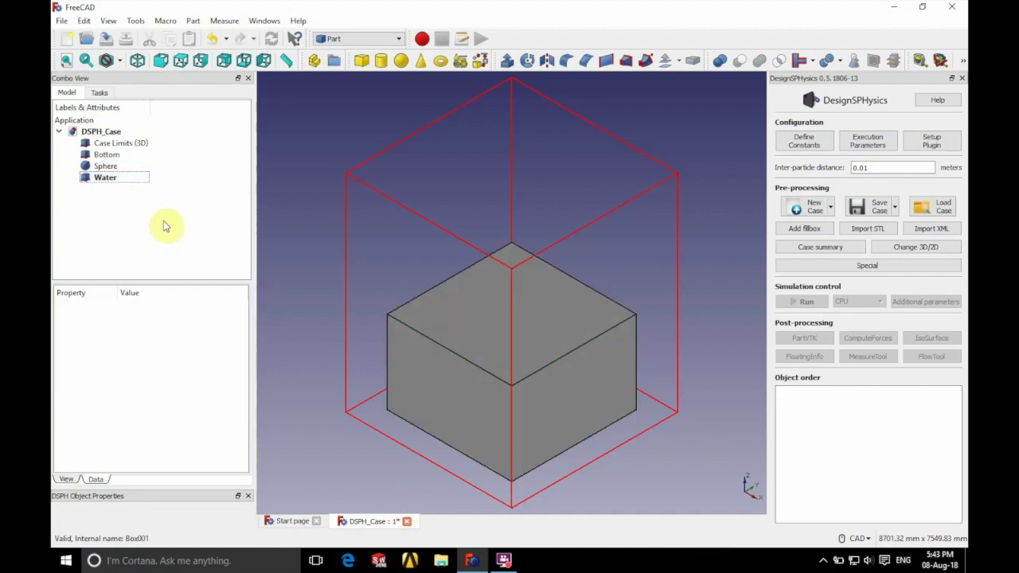
Set the Water box's Transparency to 50 and check the sphere shows through
click(112, 177)
click(66, 480)
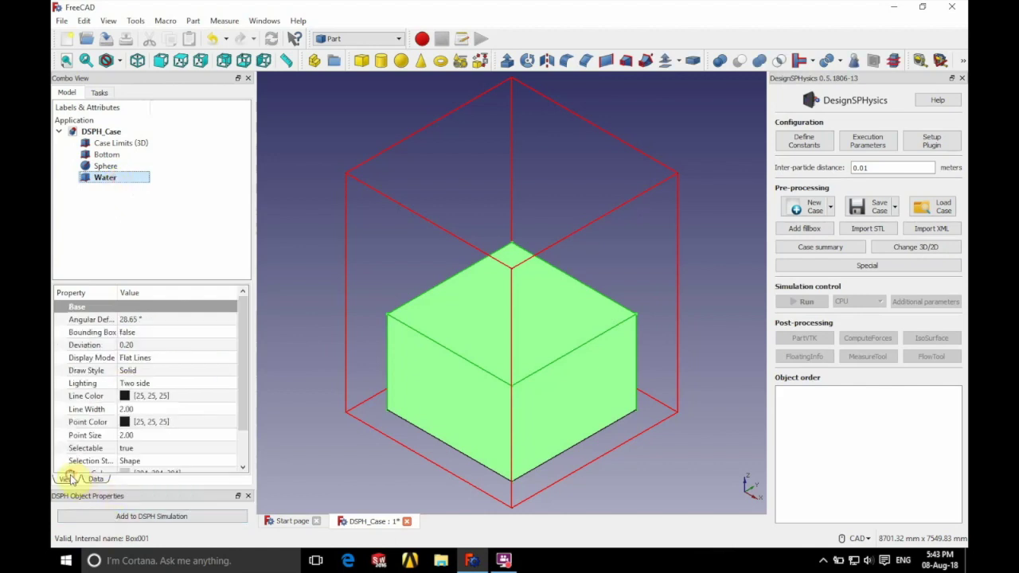
scroll(166, 395, down, 1)
scroll(166, 396, down, 1)
click(136, 448)
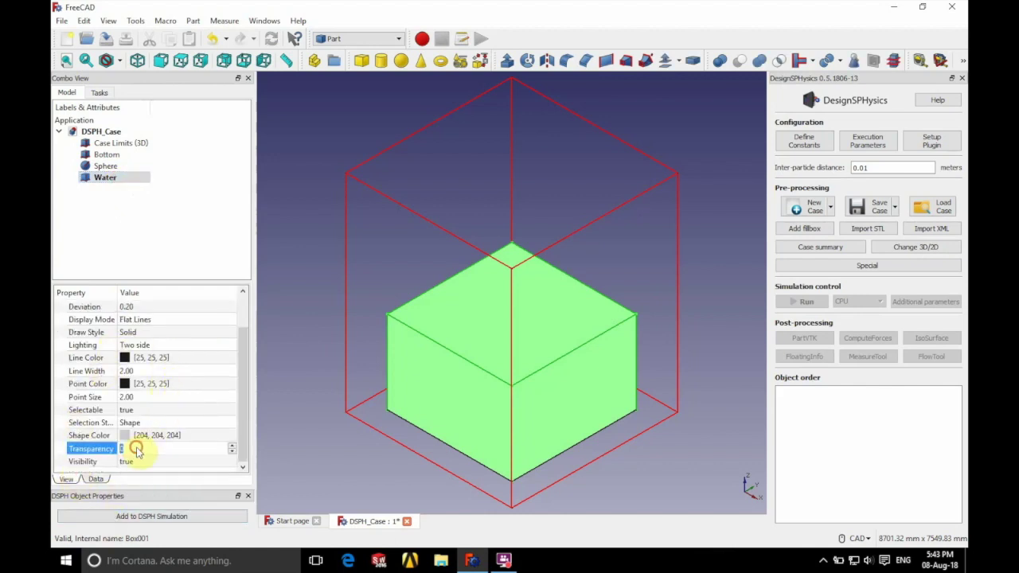
text(50)
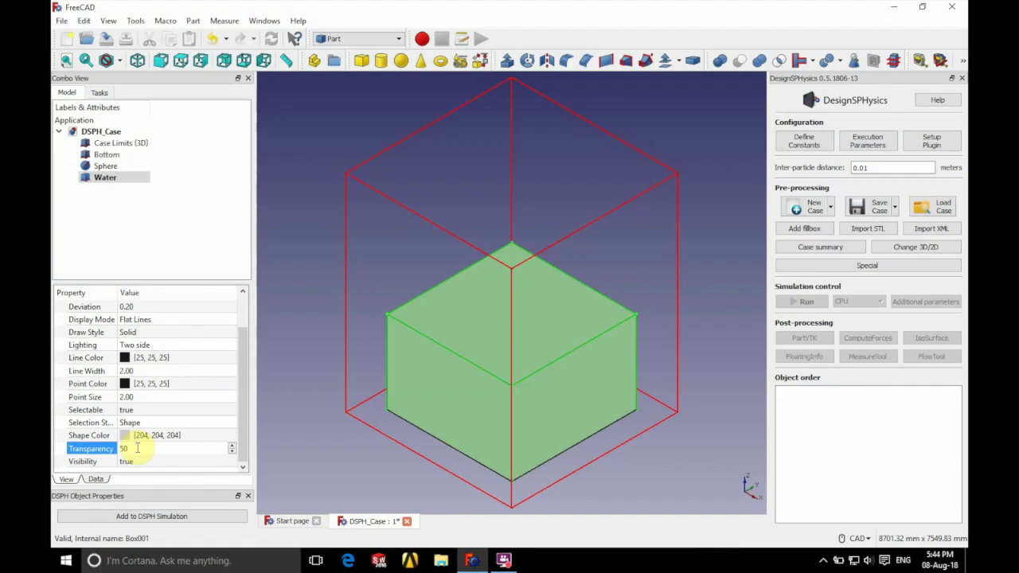
click(183, 257)
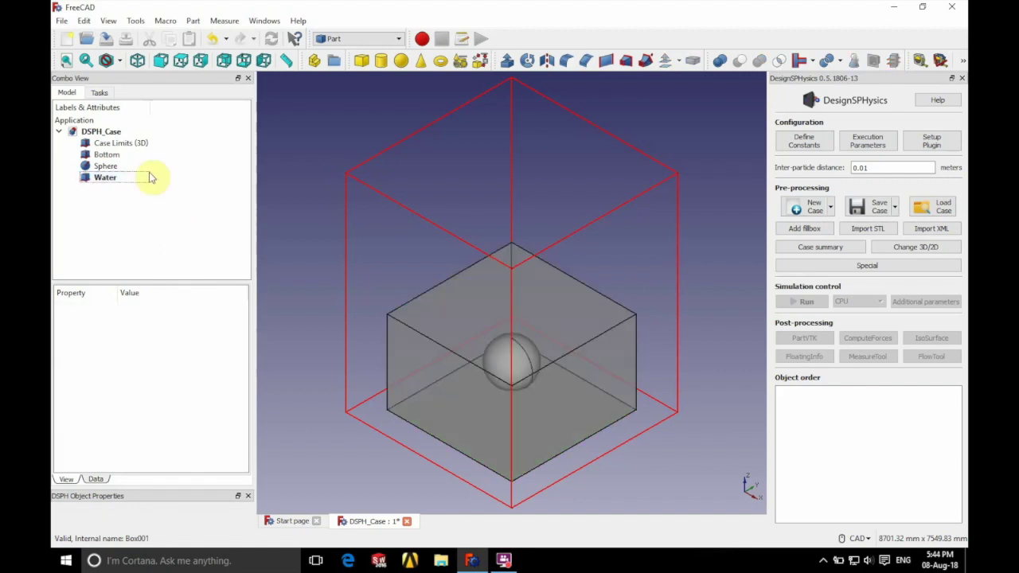
click(117, 168)
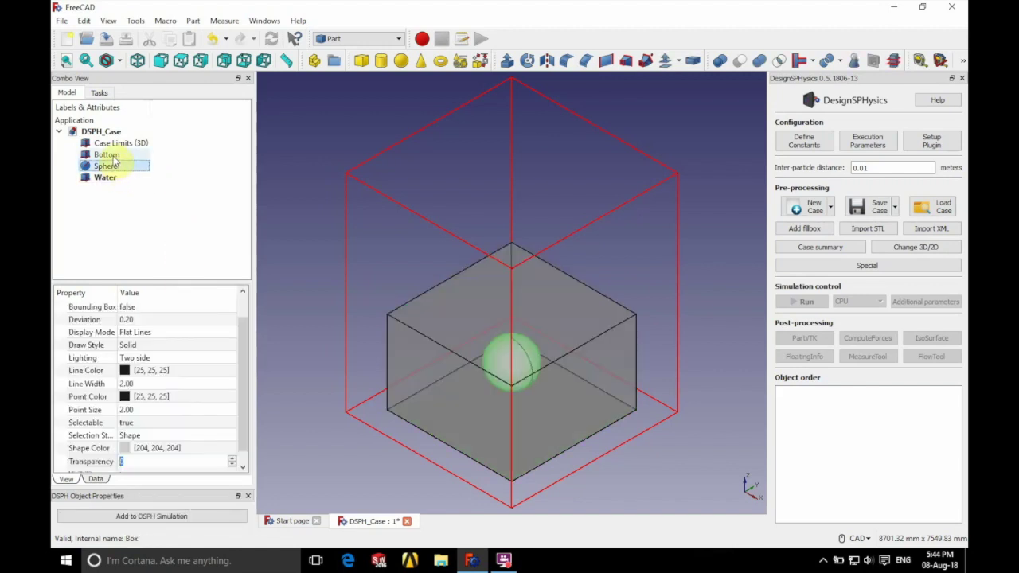
click(113, 157)
click(108, 180)
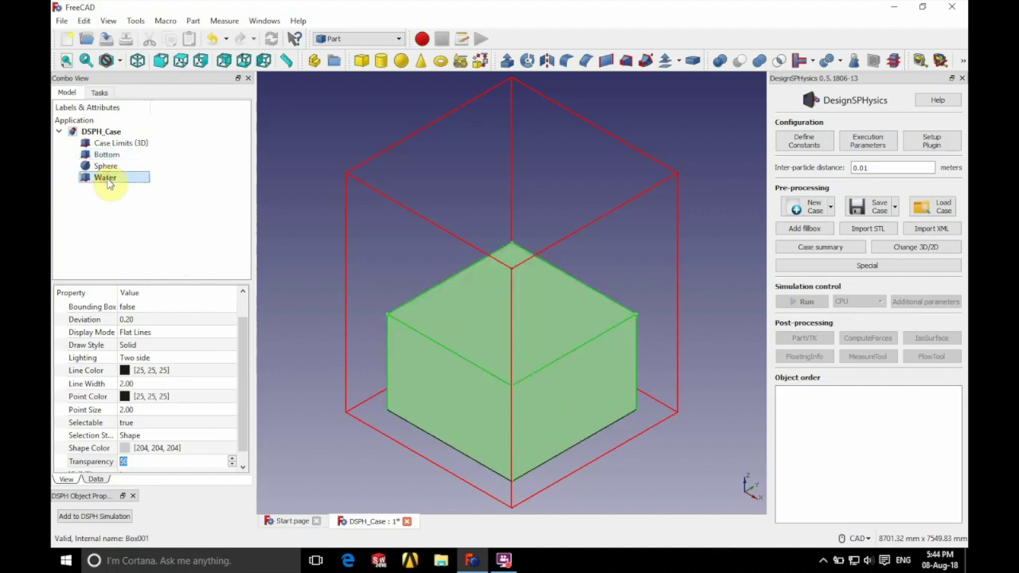
click(118, 226)
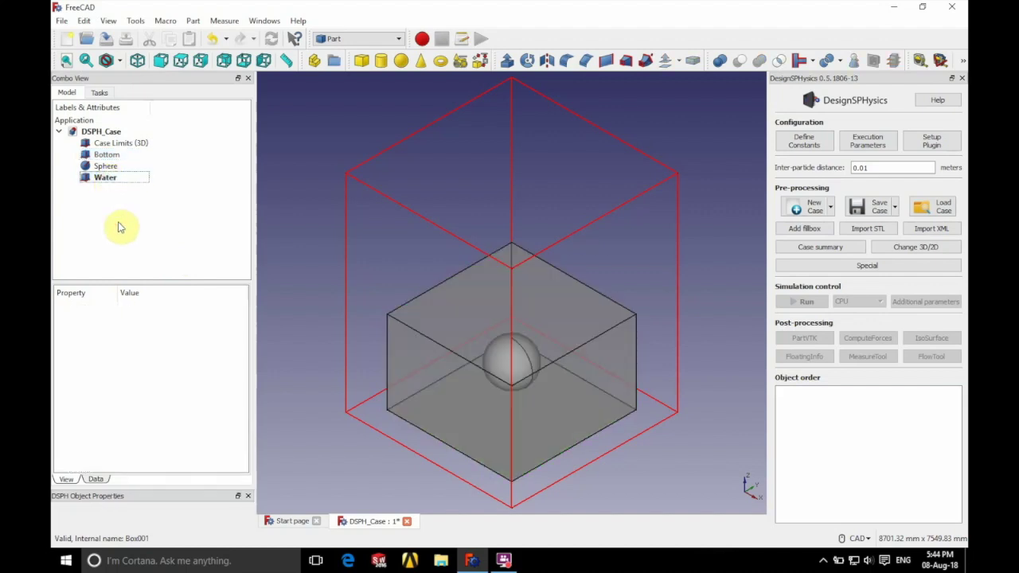